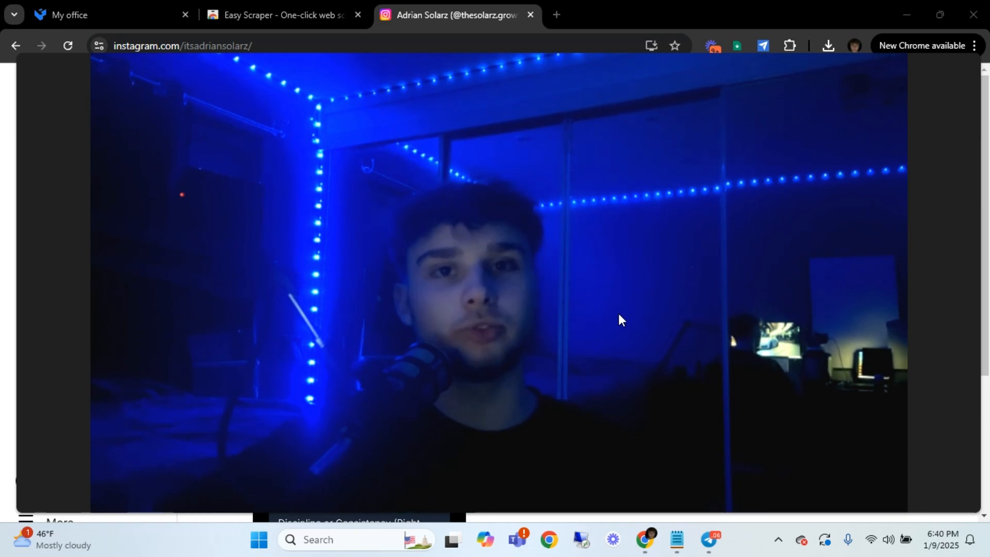
mouse_move(564, 477)
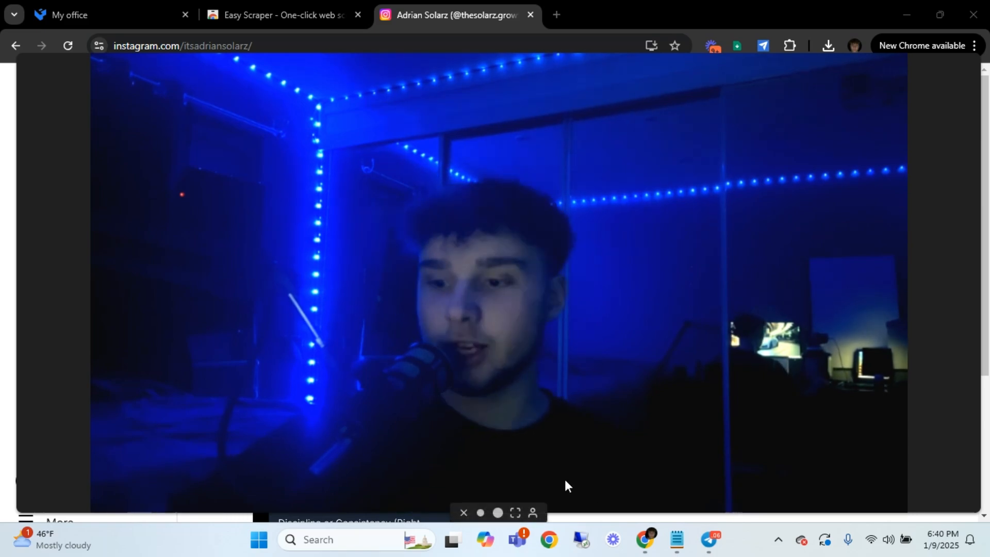
click(480, 513)
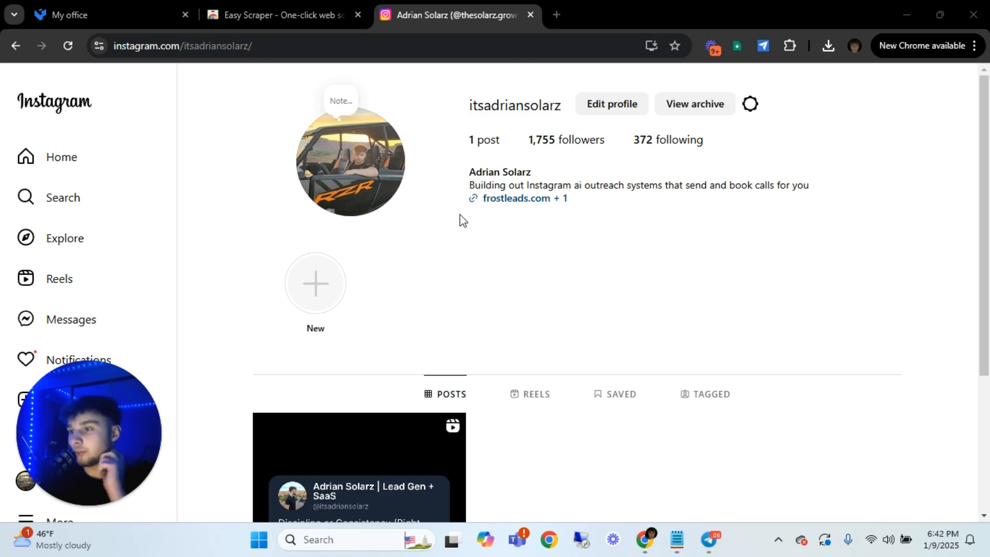
Close the Easy Scraper store page and open the first profile from Instagram's recent searches
click(234, 17)
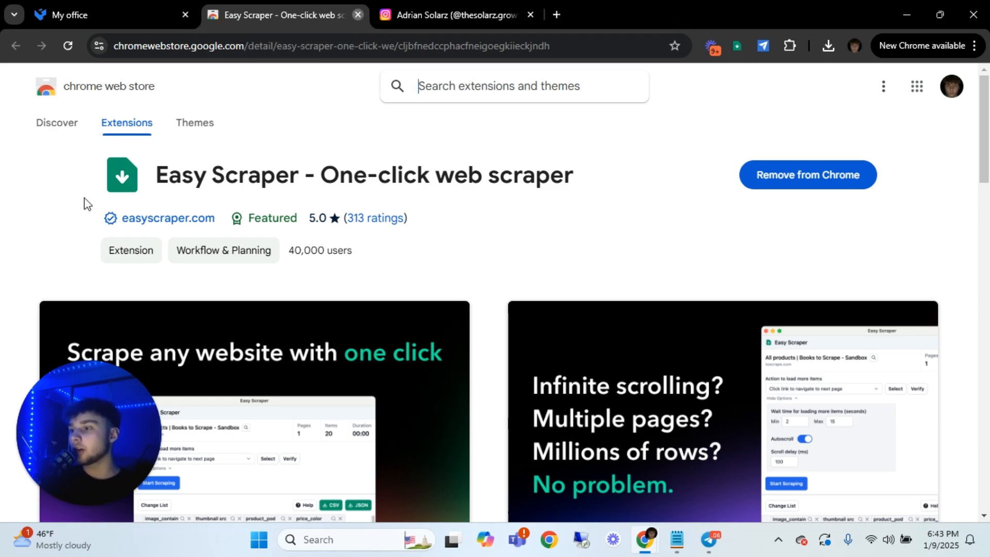
key(ctrl+w)
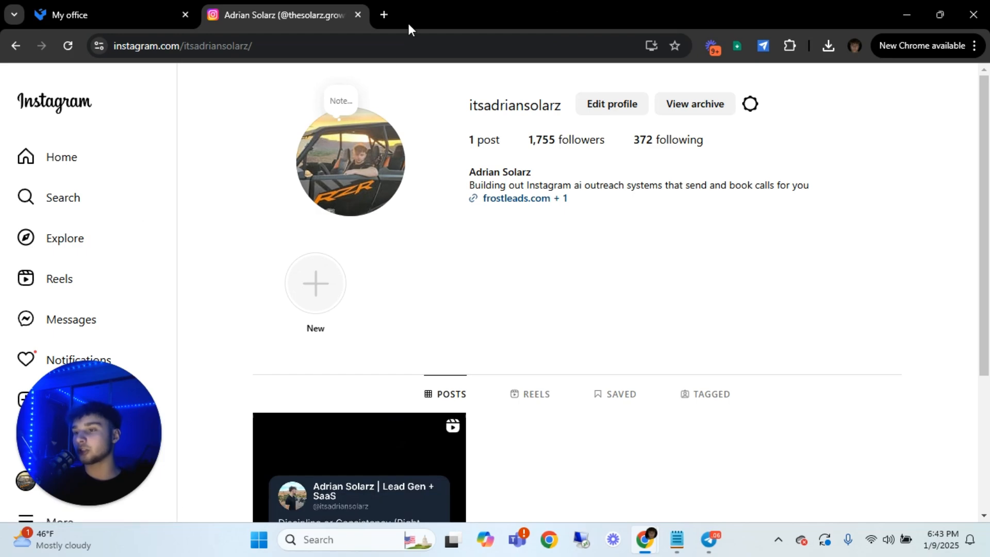
click(80, 209)
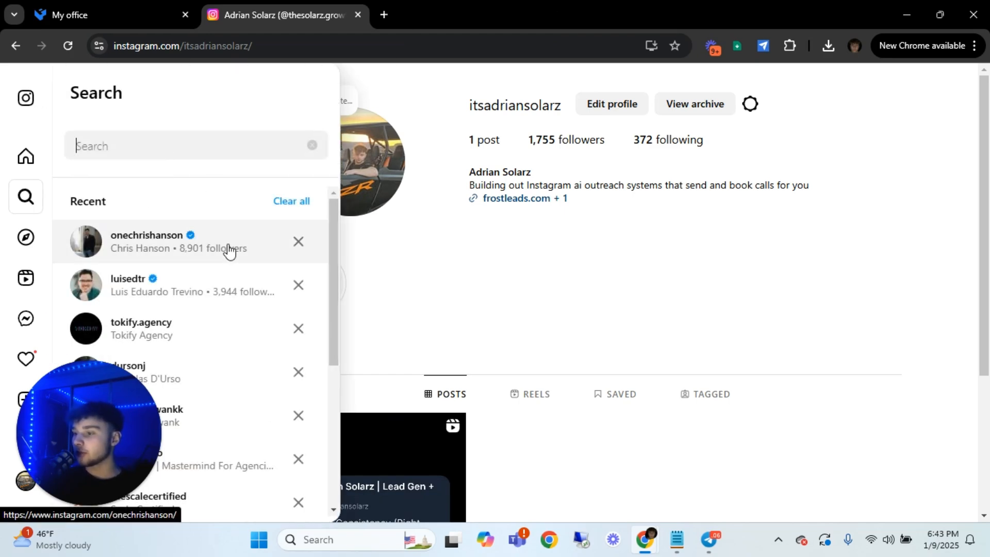
click(229, 251)
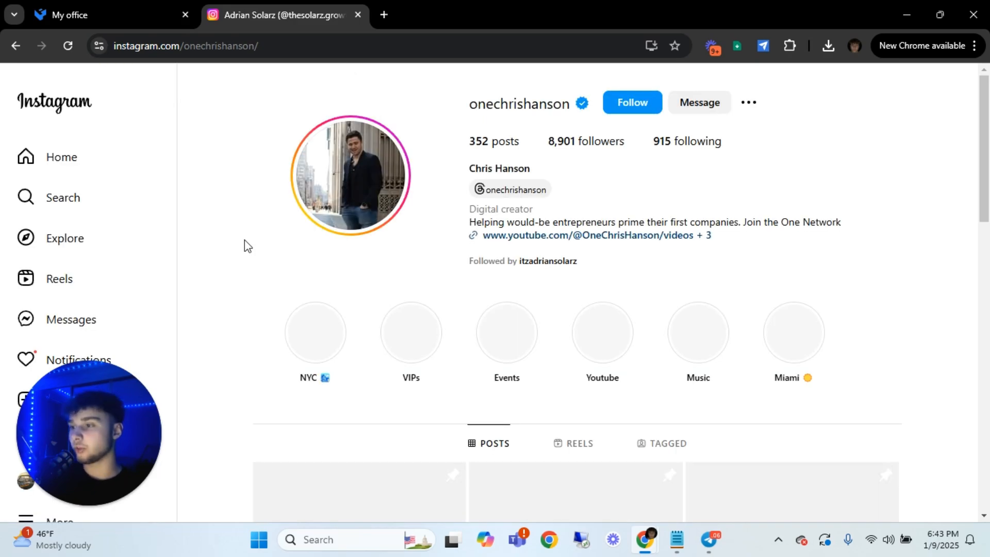
Look through the accounts in the profile's Following list and close the list
click(661, 141)
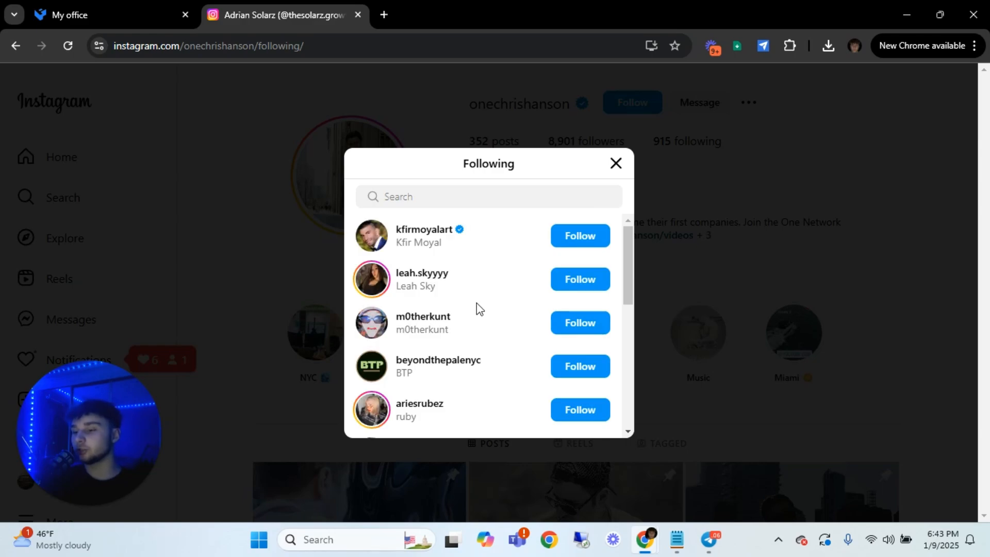
scroll(439, 289, down, 5)
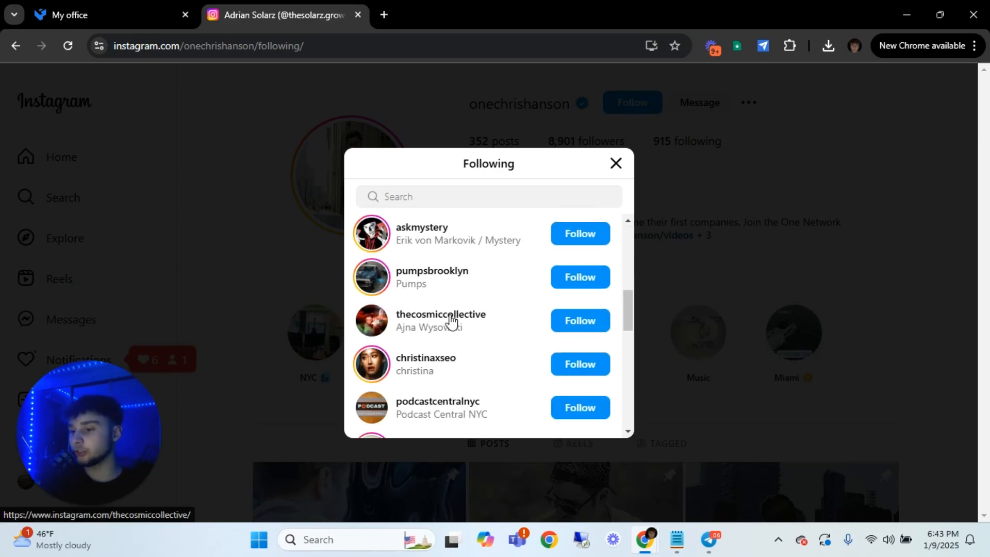
scroll(449, 317, down, 5)
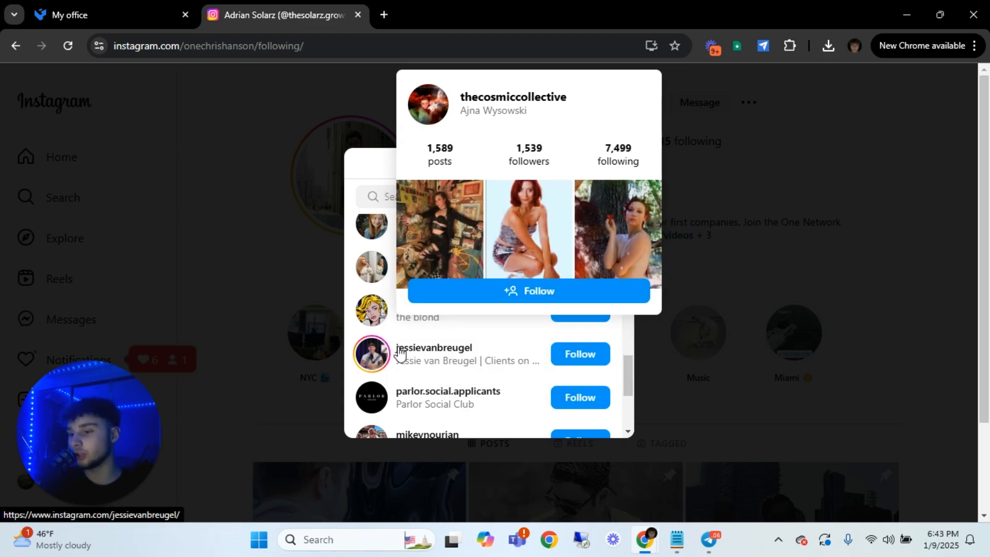
mouse_move(400, 353)
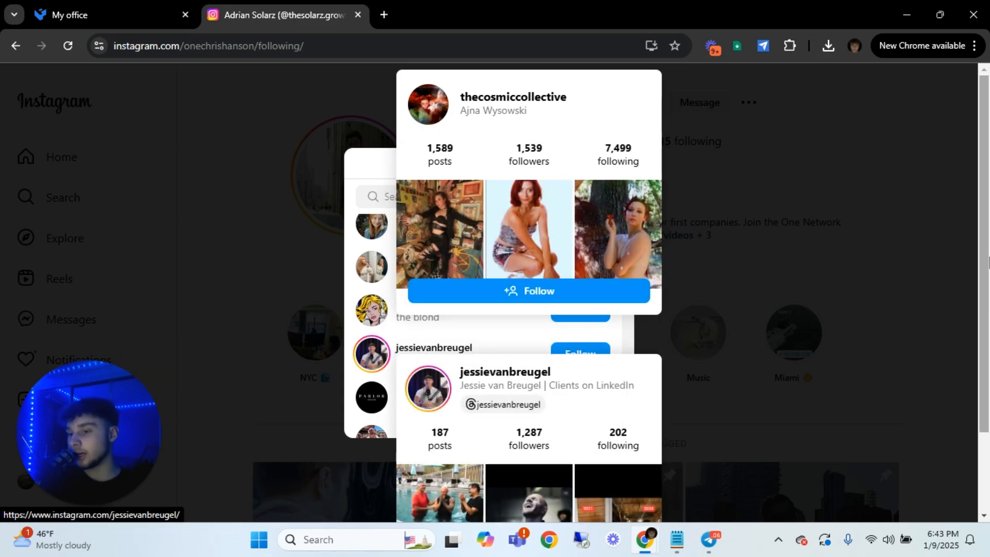
scroll(417, 399, down, 3)
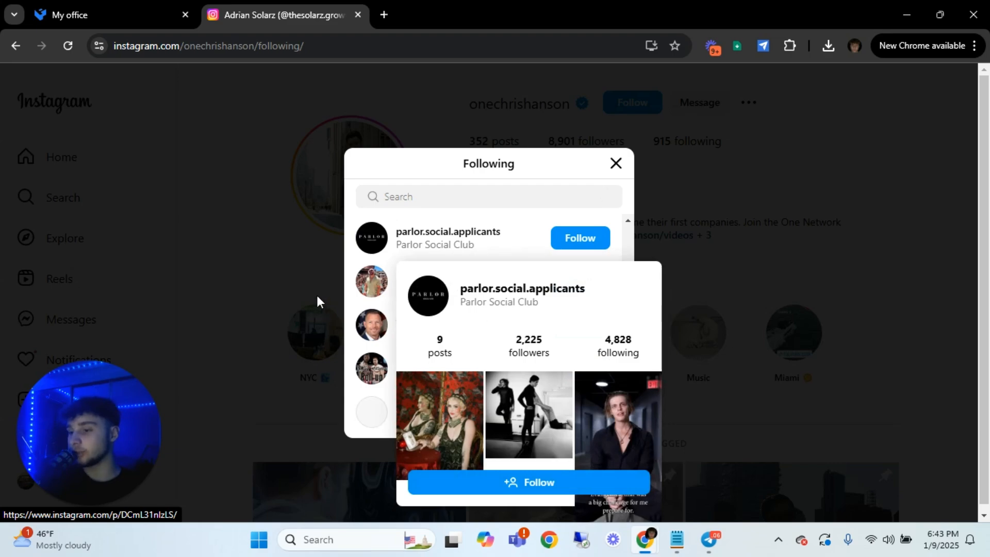
scroll(490, 287, down, 5)
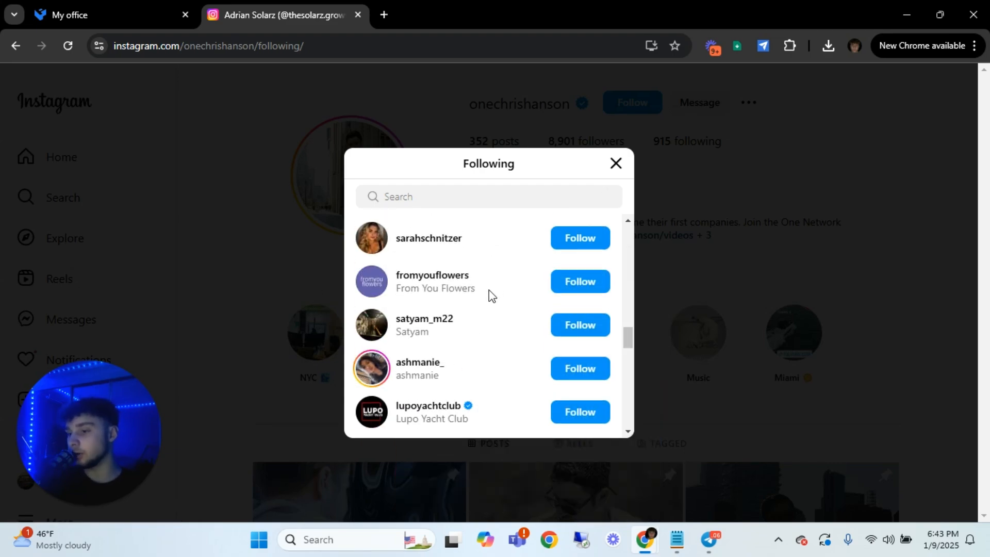
scroll(488, 289, down, 6)
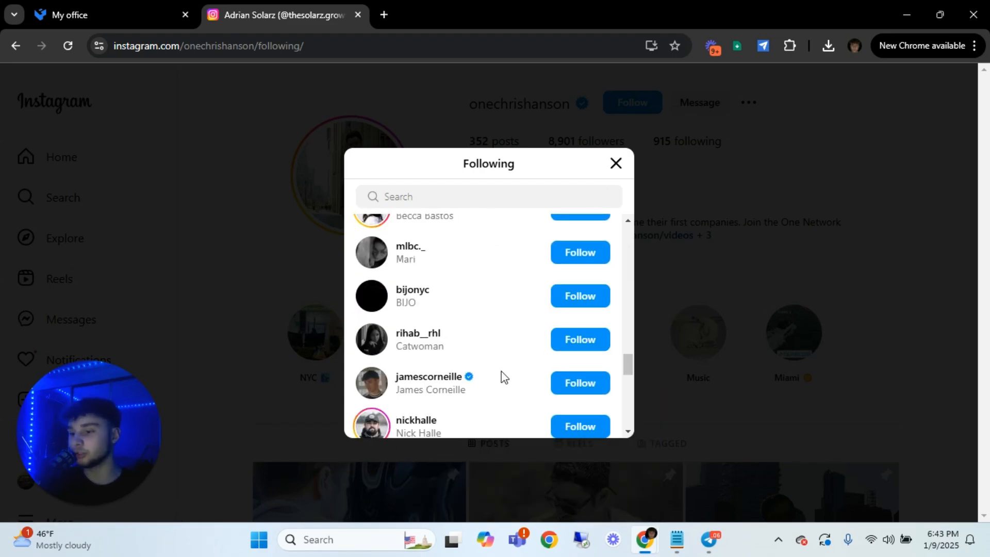
scroll(500, 376, up, 10)
click(784, 183)
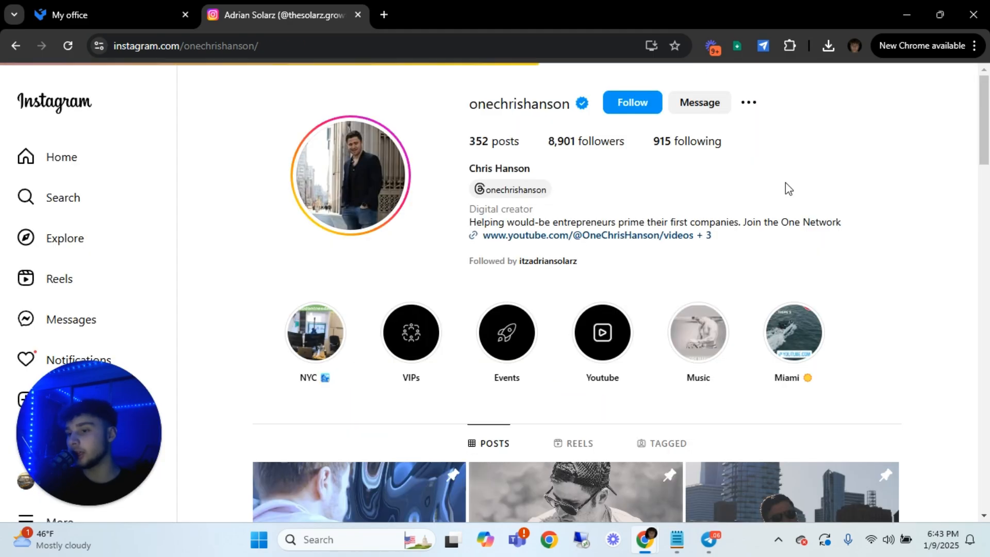
click(697, 148)
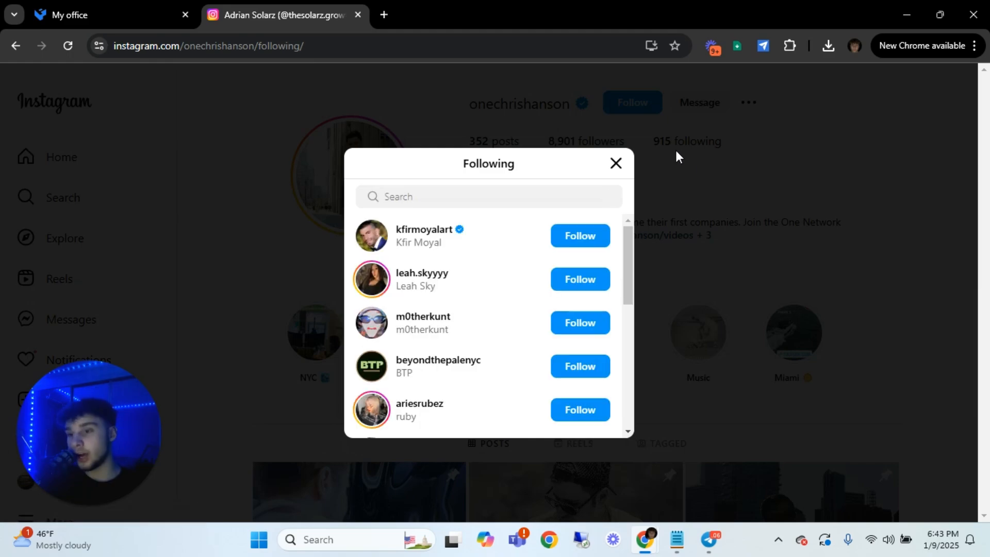
click(626, 168)
Check how much of the profile's Followers list is accessible, reading its visibility notice and going to its end before closing it
click(571, 143)
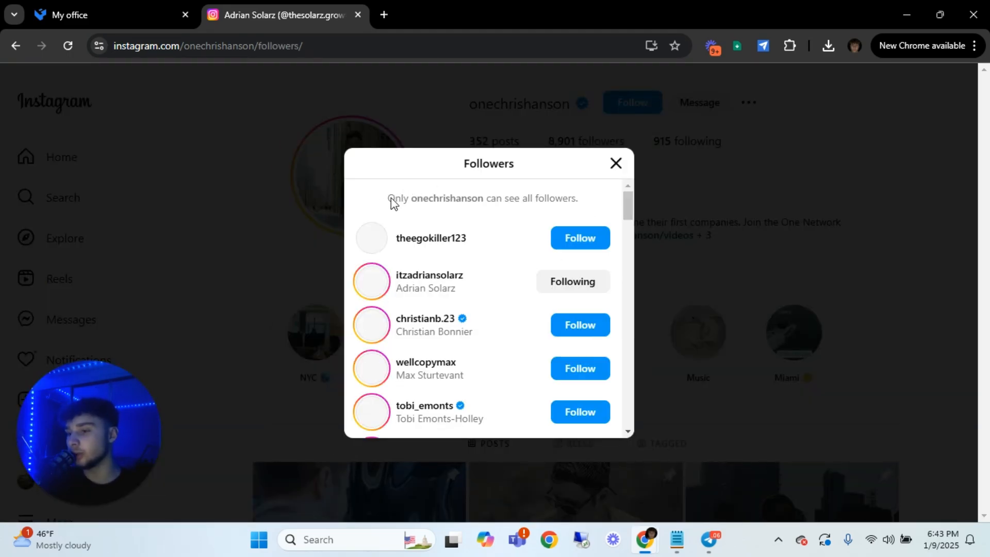
drag(405, 198, 551, 202)
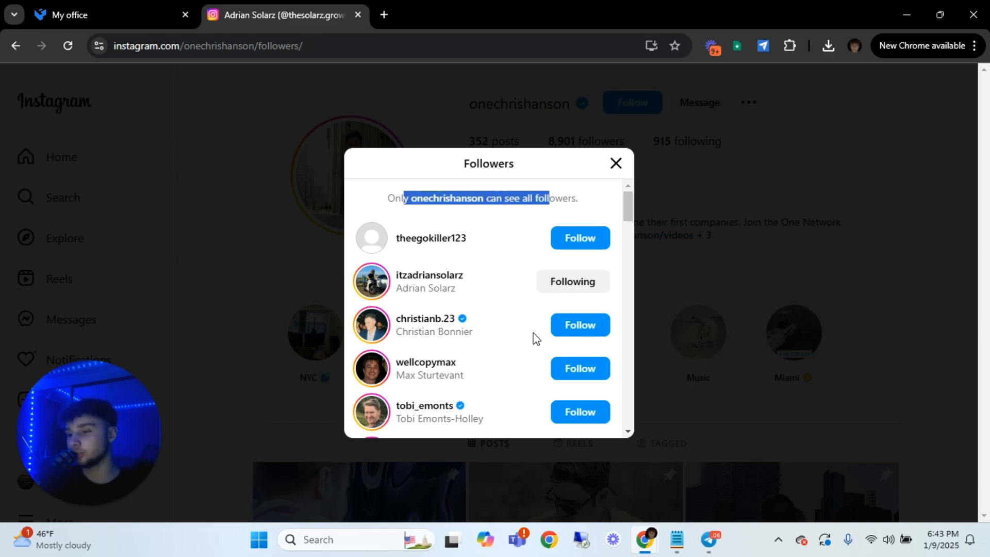
scroll(483, 278, down, 5)
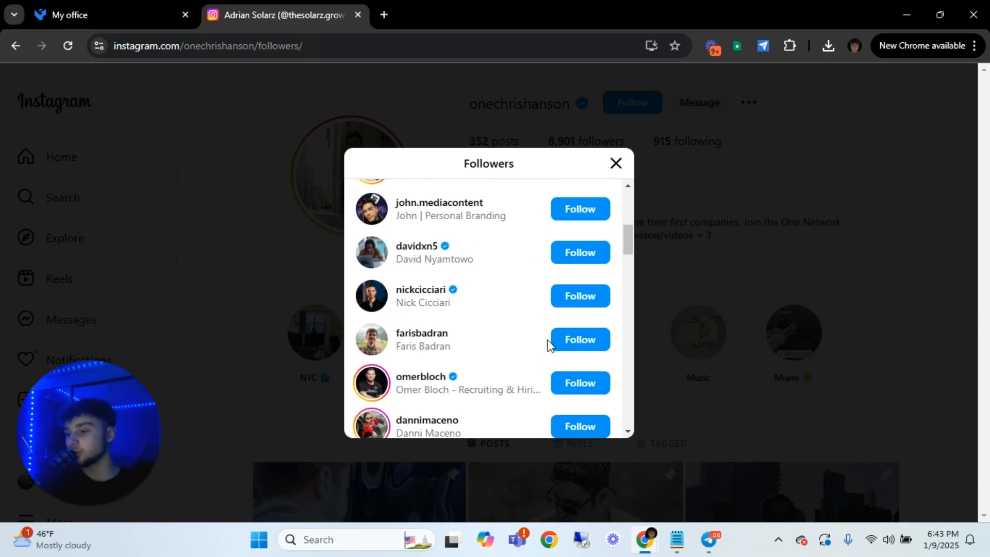
scroll(503, 264, down, 5)
scroll(520, 269, down, 10)
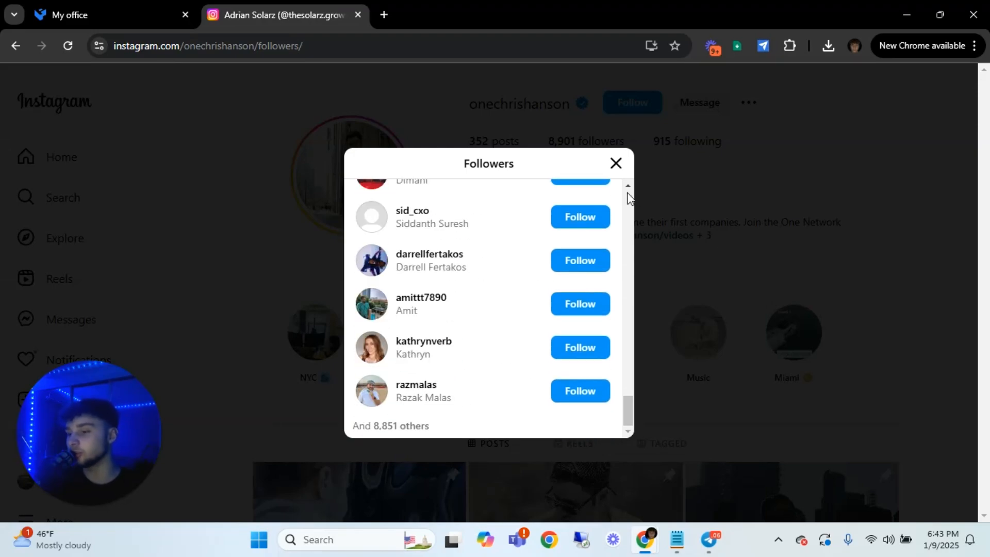
click(615, 163)
Examine the likes and comments on the third pinned post, the rooftop sofa photo, and close the post
scroll(332, 315, down, 5)
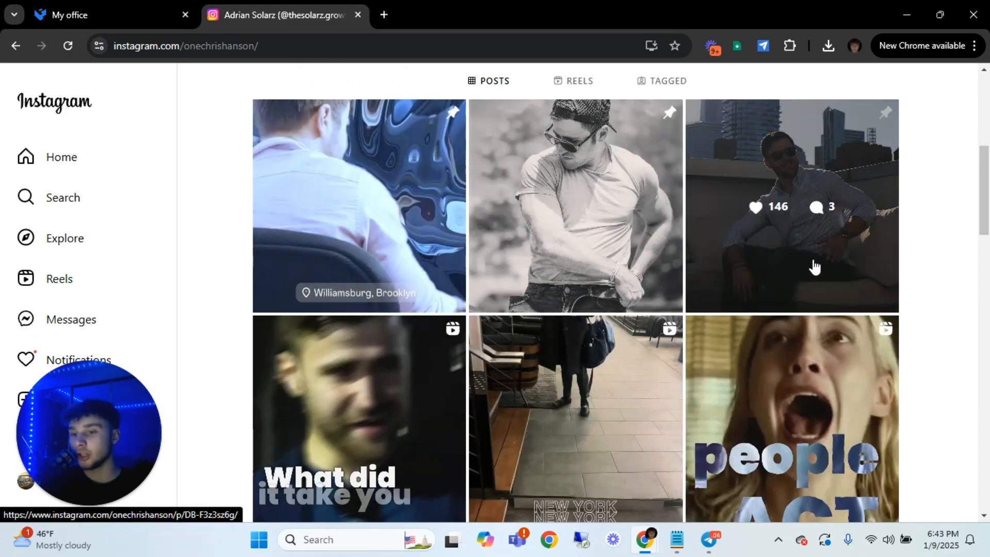
click(797, 257)
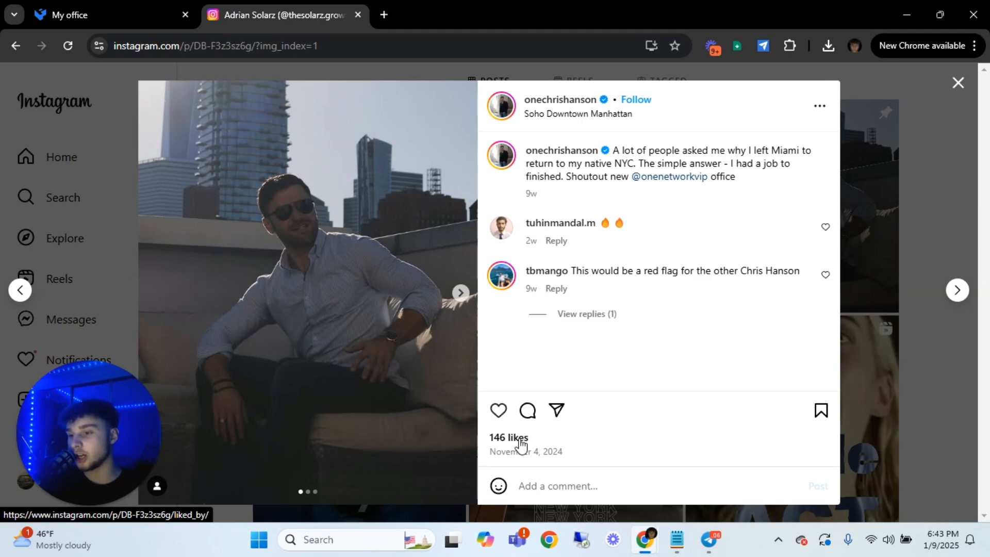
click(520, 441)
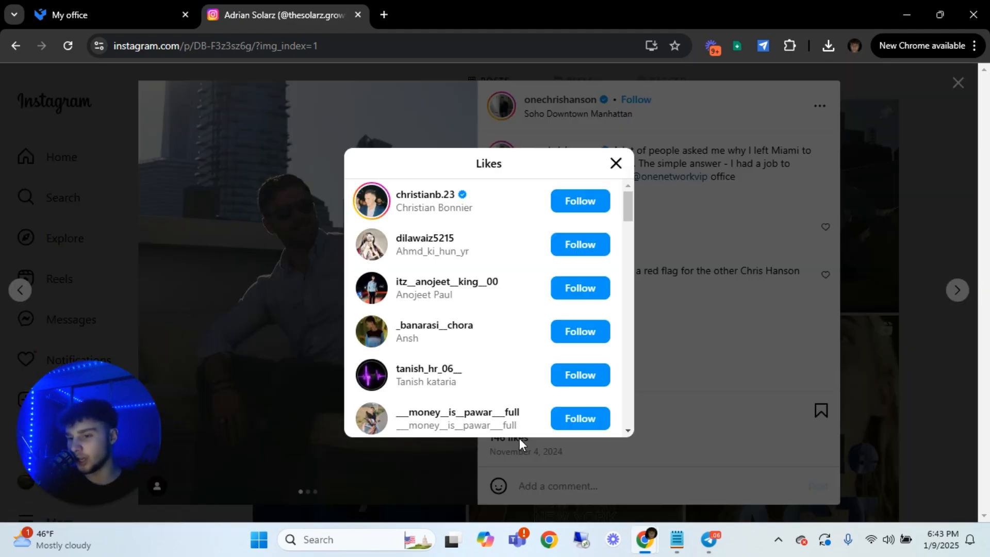
scroll(458, 283, down, 8)
scroll(457, 279, down, 7)
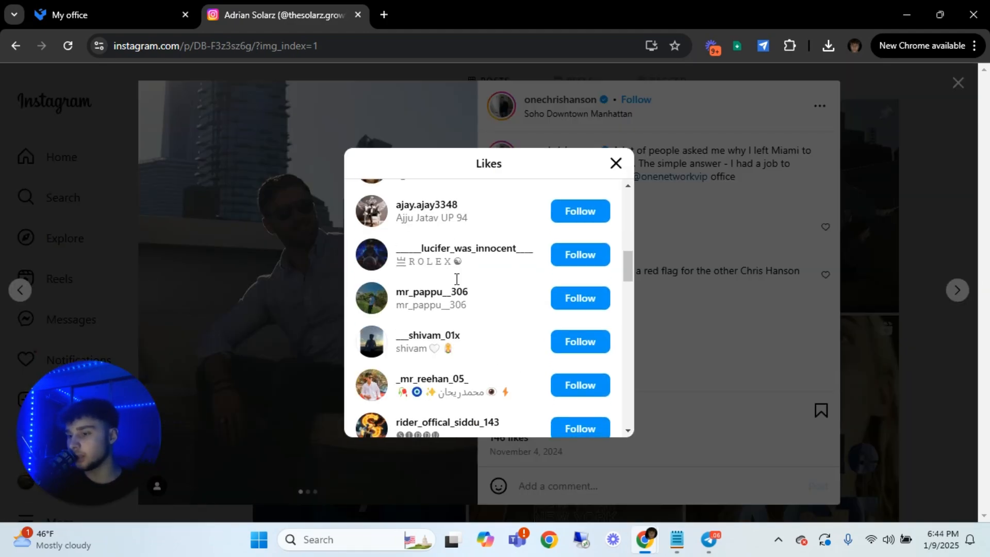
click(614, 164)
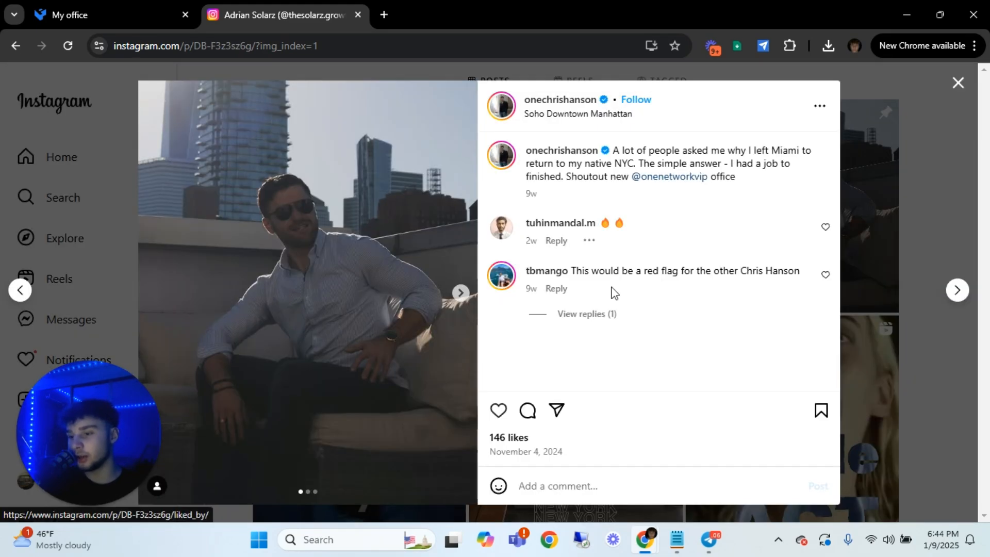
mouse_move(554, 277)
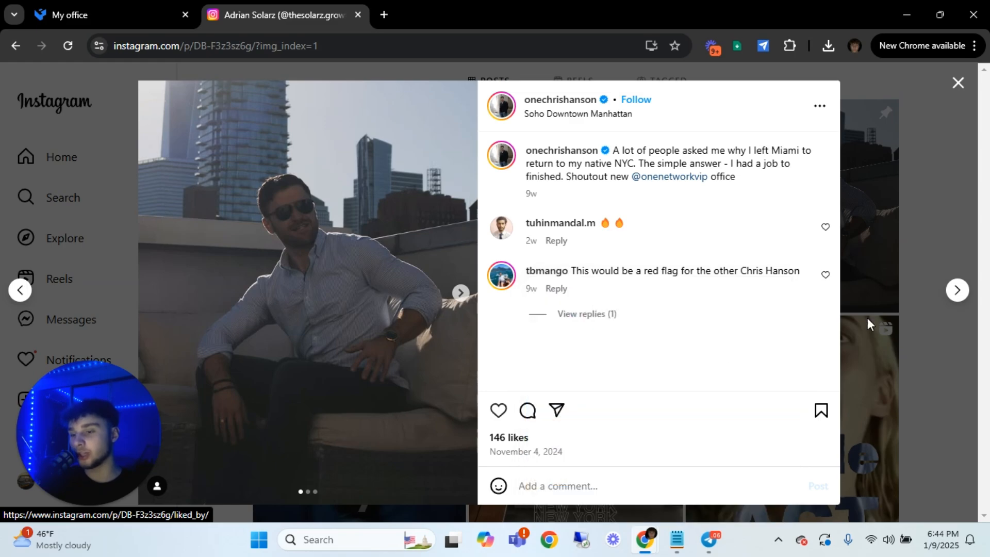
click(901, 194)
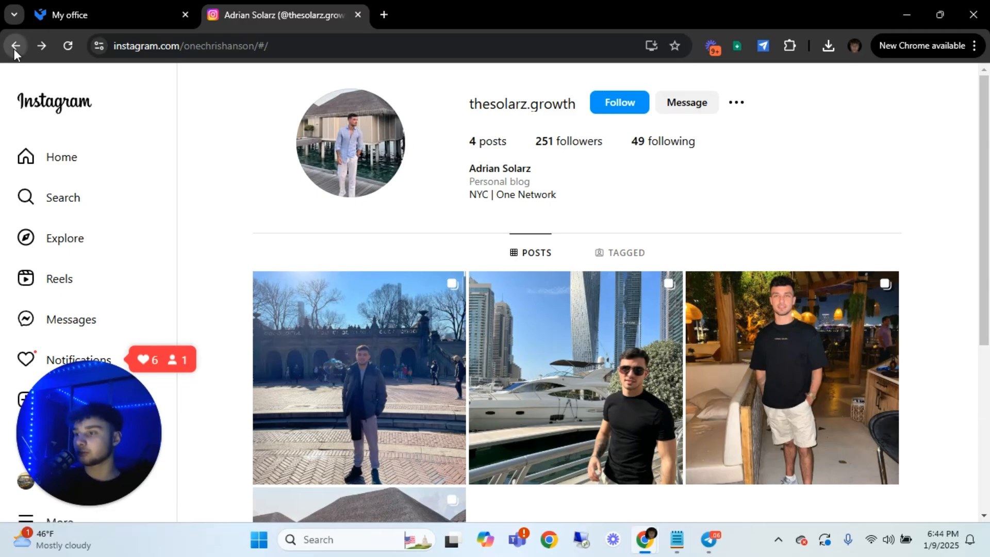
Reload the creator's profile and filter its Following list by the keyword "ceo"
click(379, 48)
key(Return)
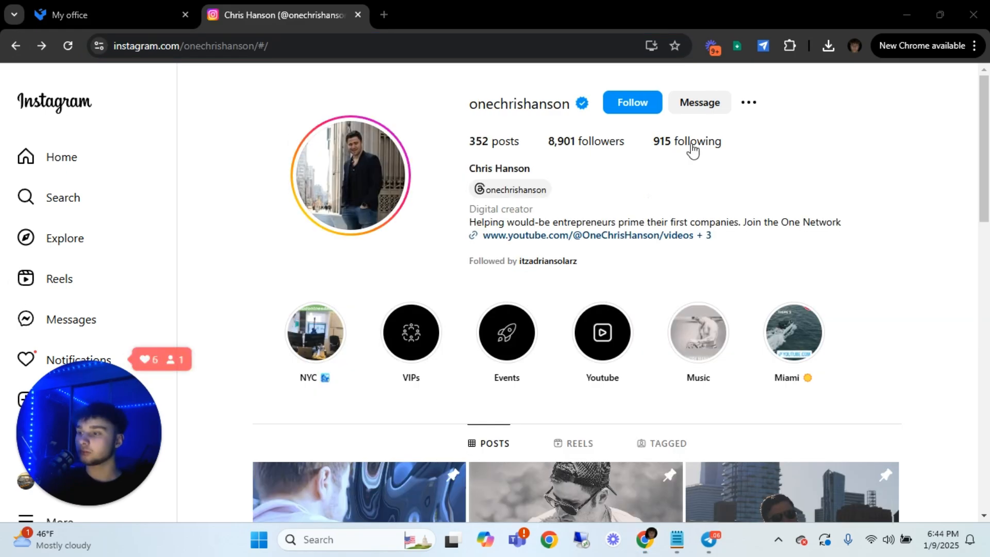
click(691, 143)
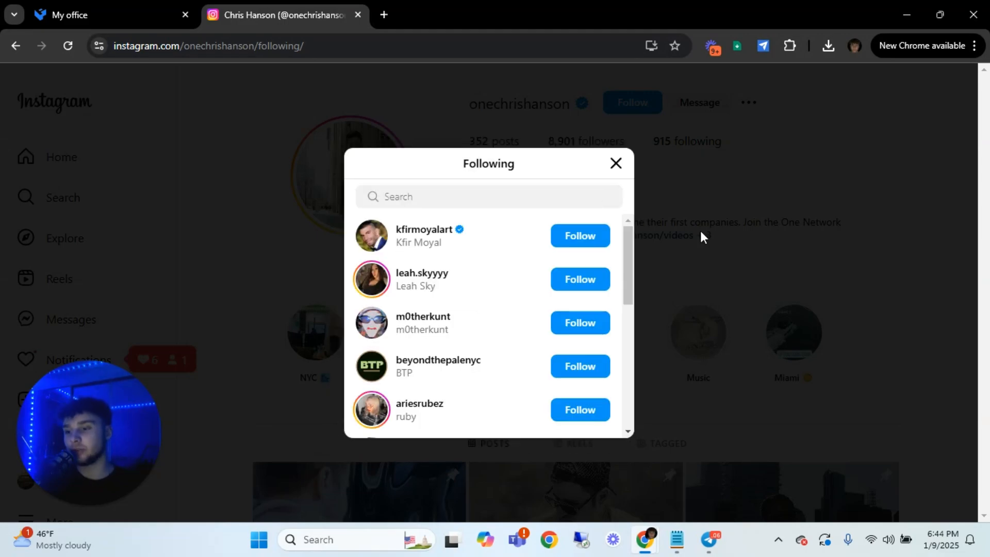
click(487, 196)
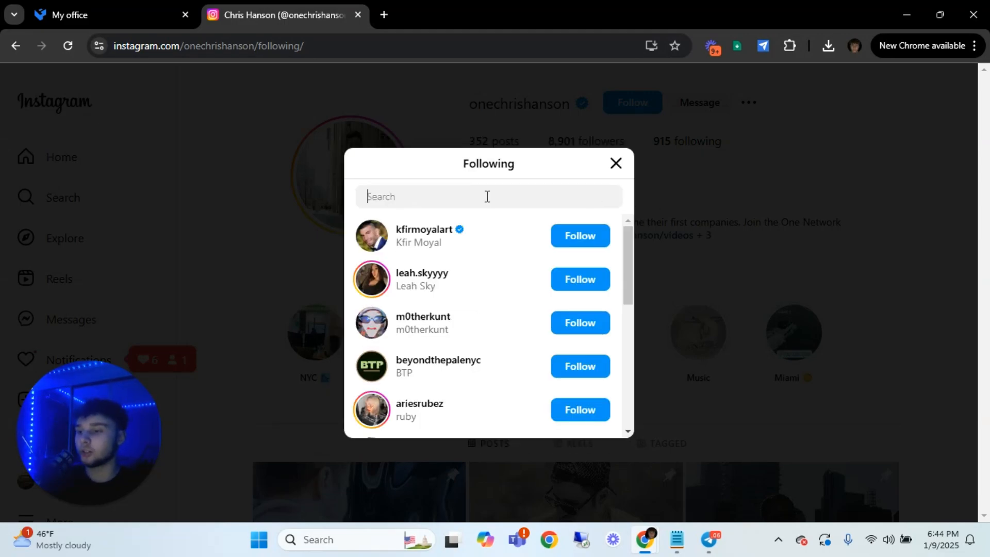
text(ceo)
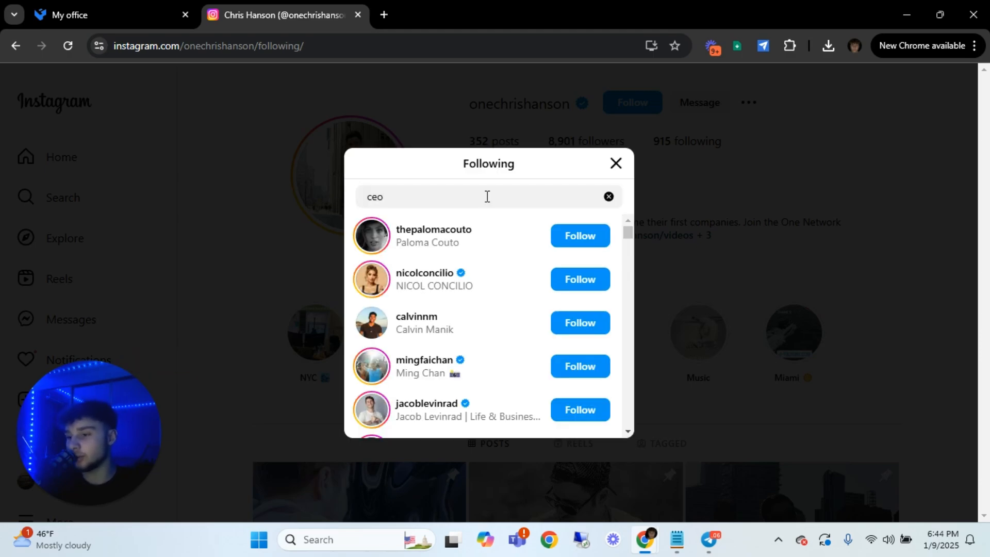
scroll(472, 361, down, 10)
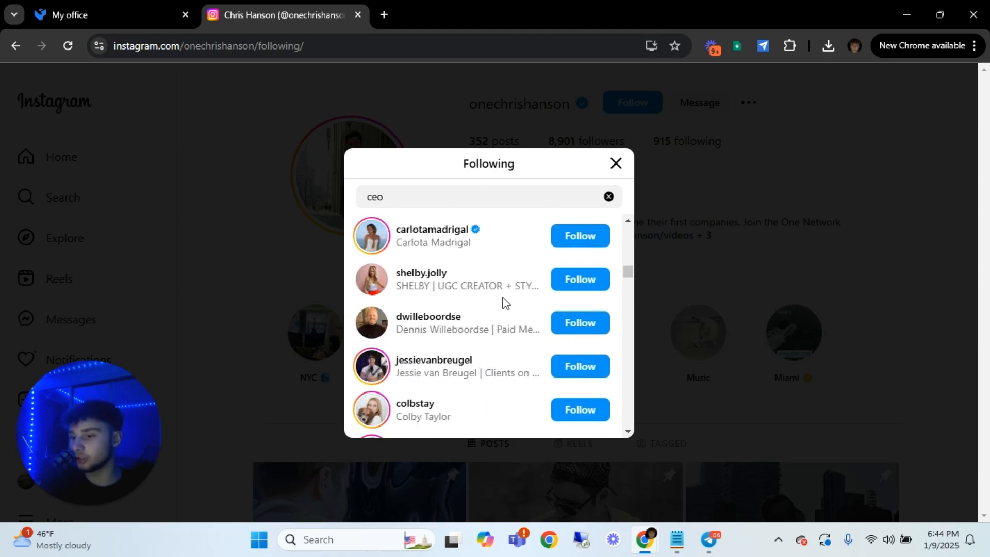
mouse_move(414, 327)
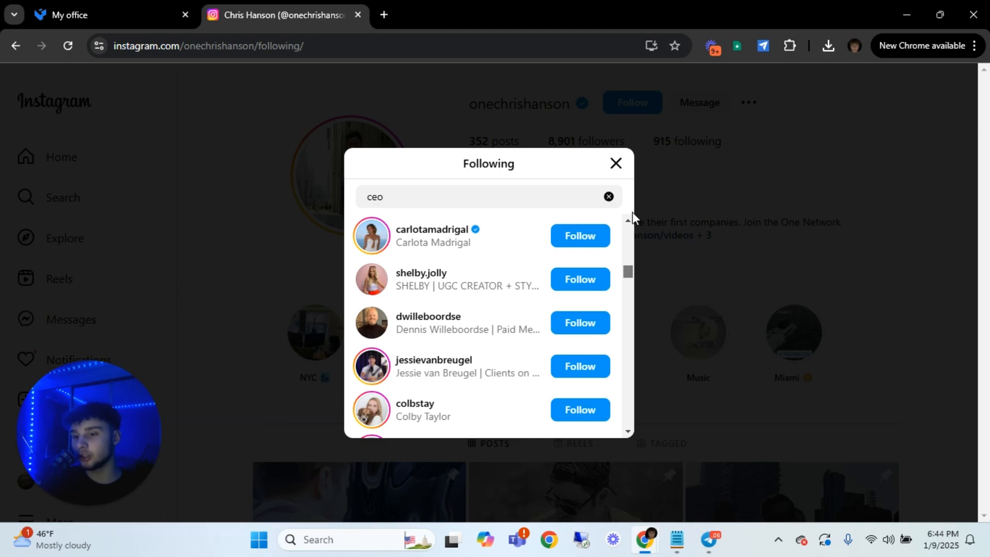
drag(632, 212, 713, 79)
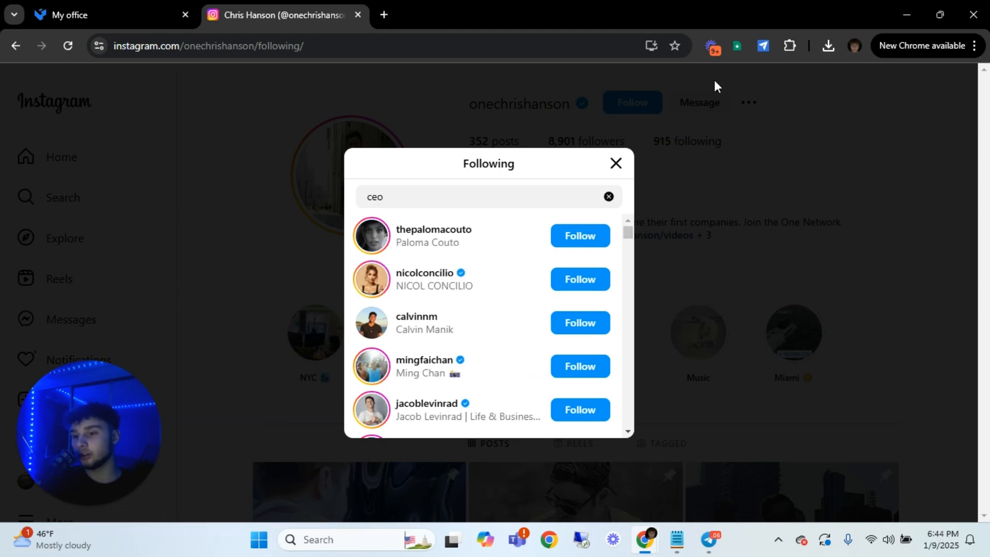
Launch the Easy Scraper extension on the filtered Following list and move its window toward the middle of the screen
click(737, 46)
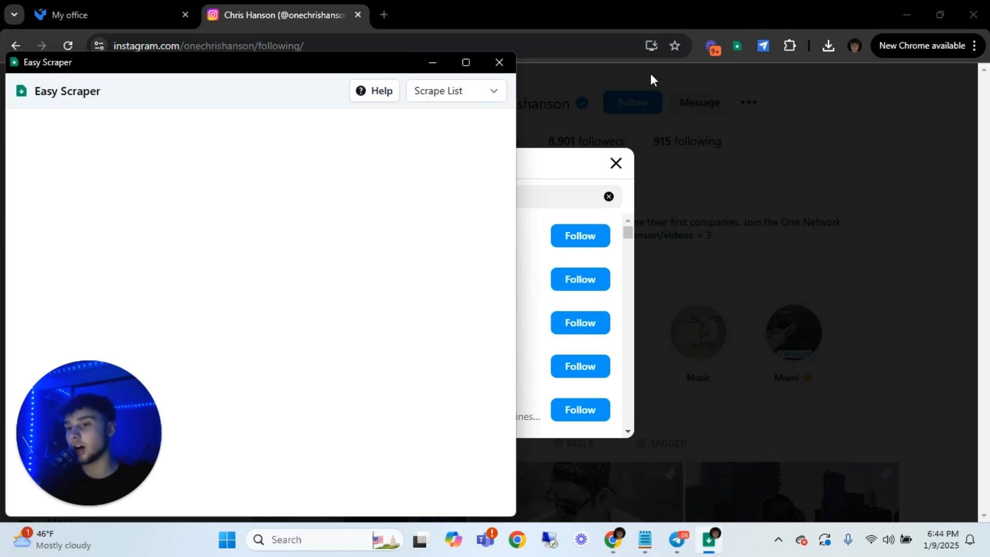
drag(251, 63, 504, 37)
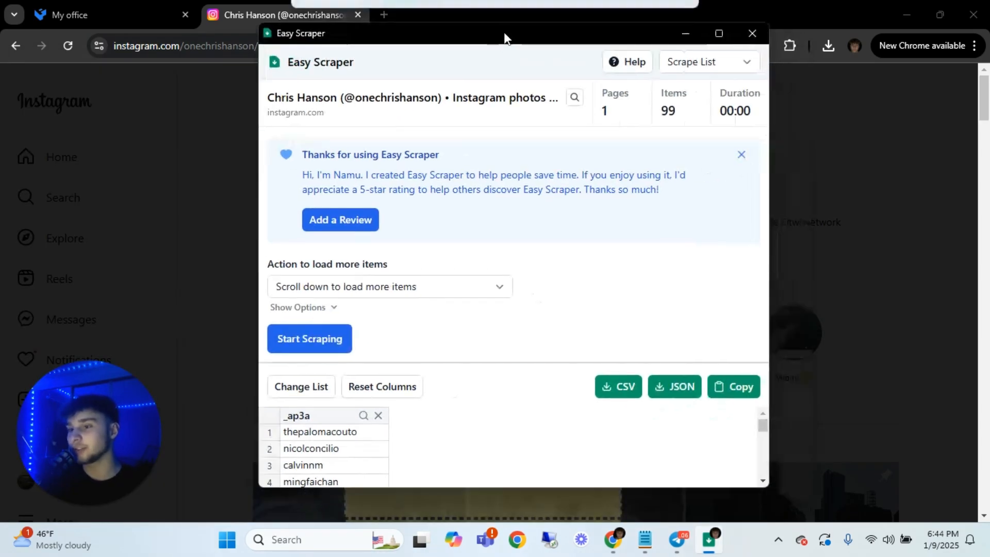
Set Easy Scraper's action for loading more items to "Scroll down to load more items"
click(361, 286)
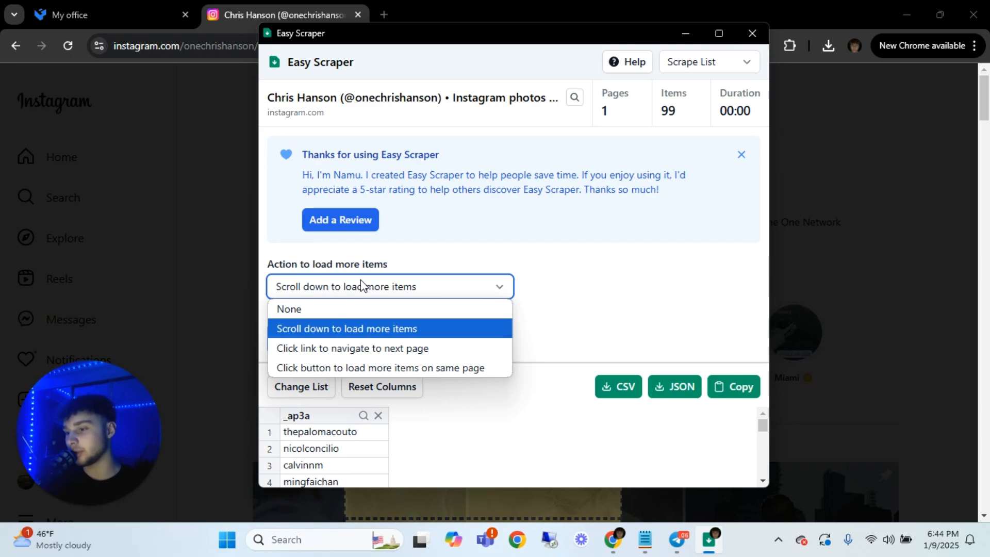
click(450, 335)
click(493, 330)
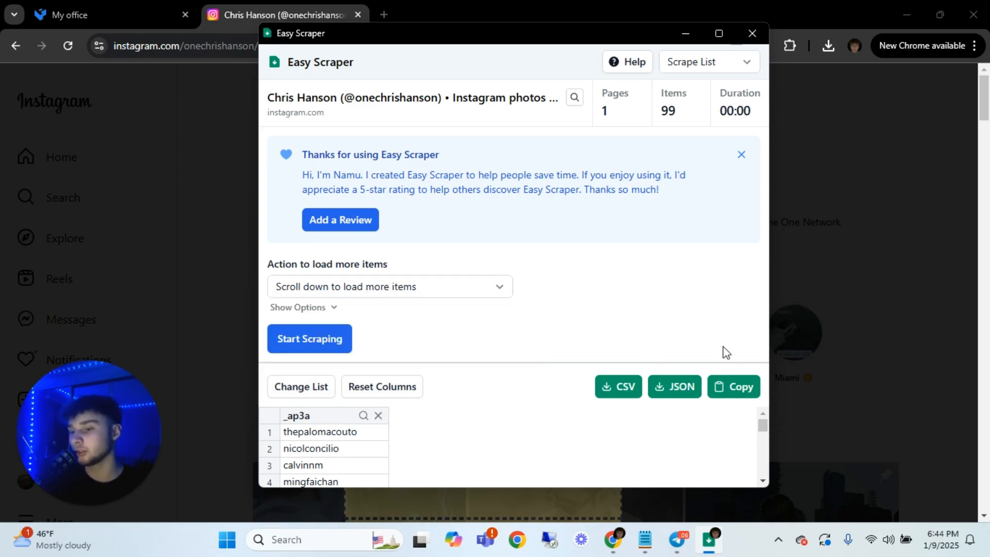
Reset the scraped columns and remove every column except the username column "_ap3a"
click(384, 387)
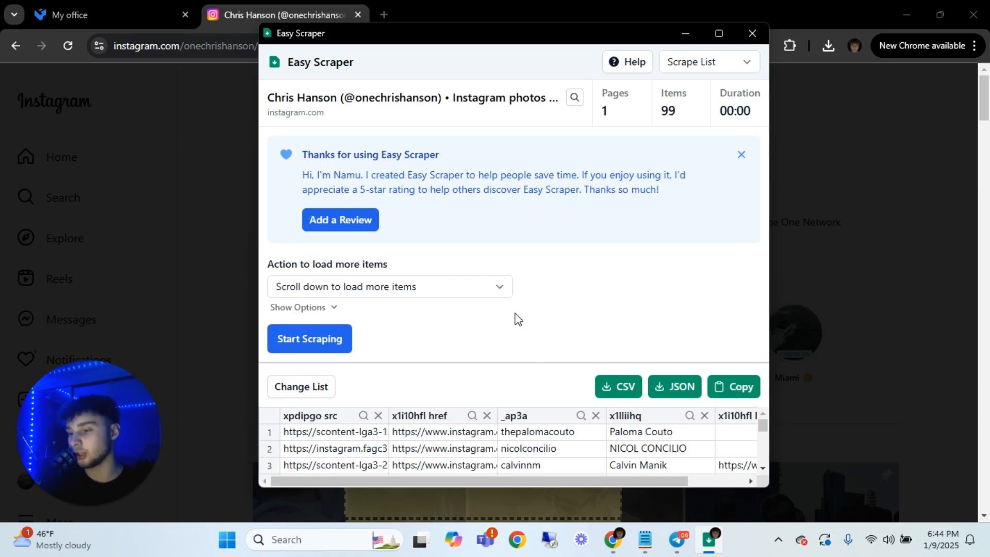
click(378, 415)
click(379, 416)
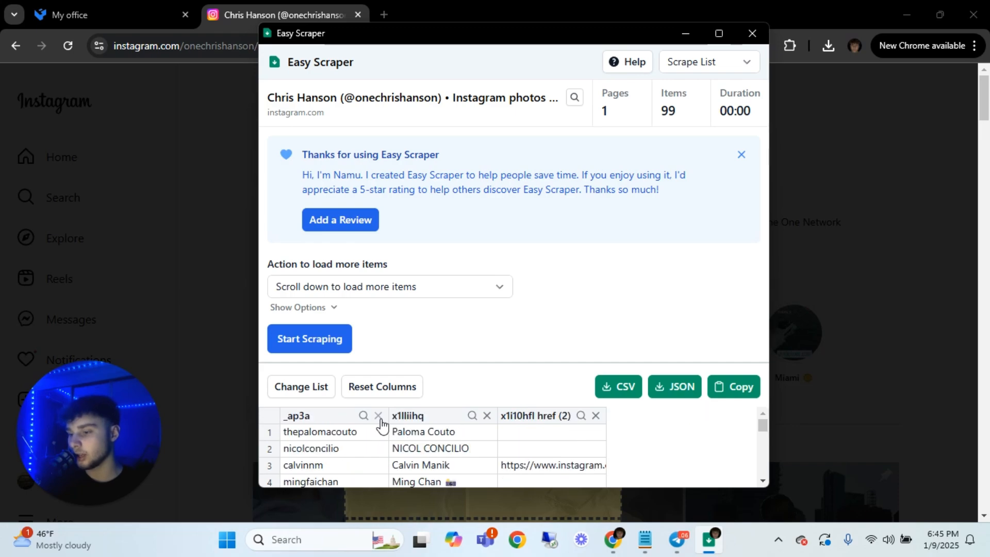
click(595, 415)
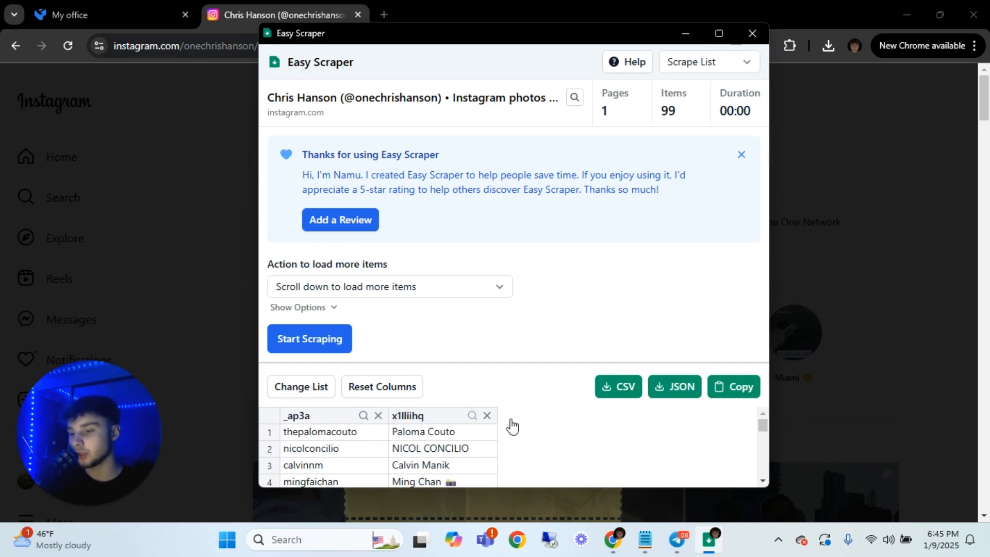
click(487, 415)
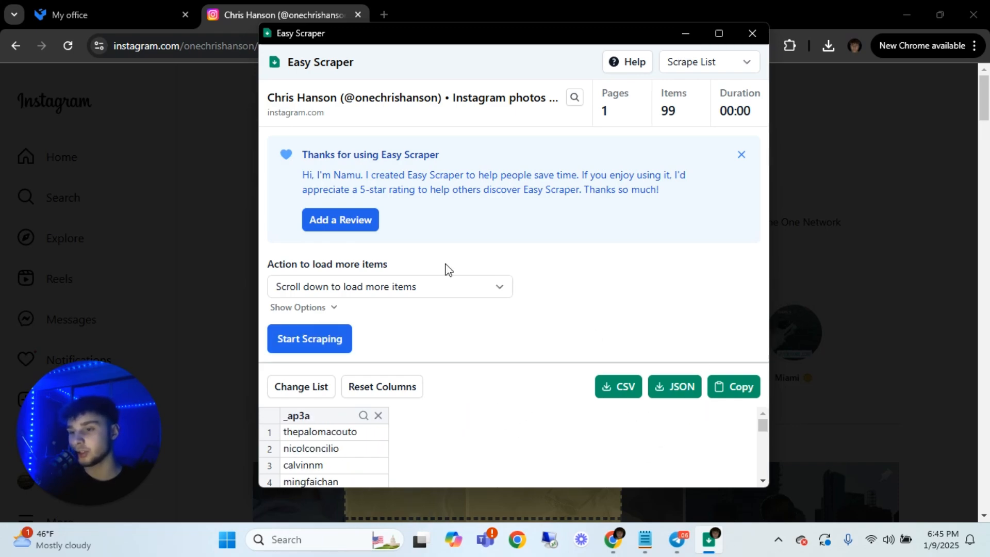
Reselect the filtered Following entries as the list to scrape, run the scrape to the list's end and stop it
click(299, 391)
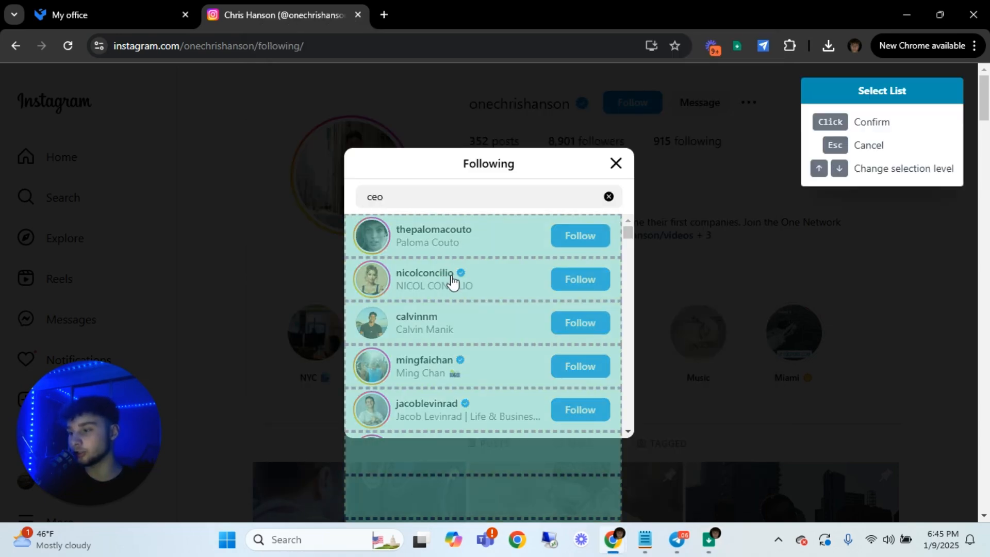
click(452, 282)
click(311, 346)
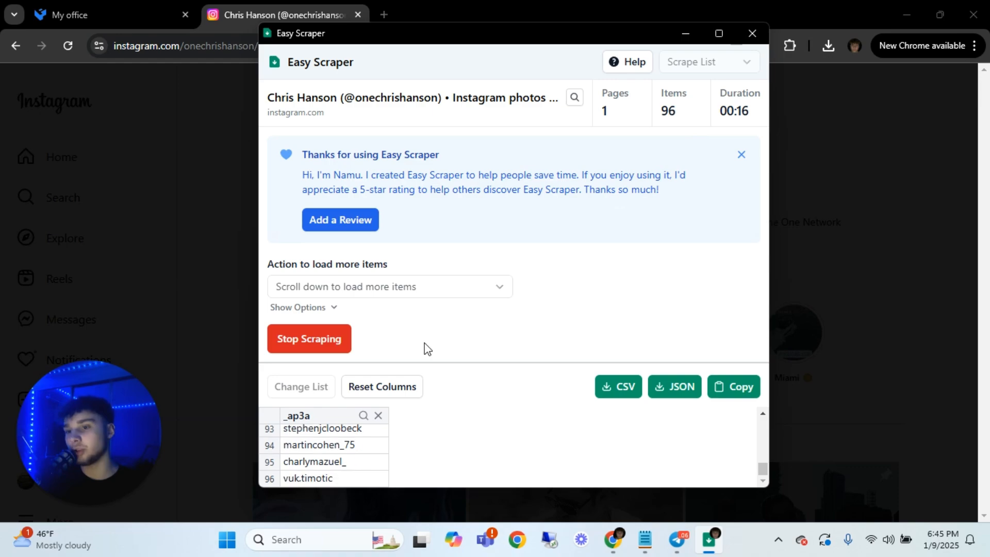
click(312, 354)
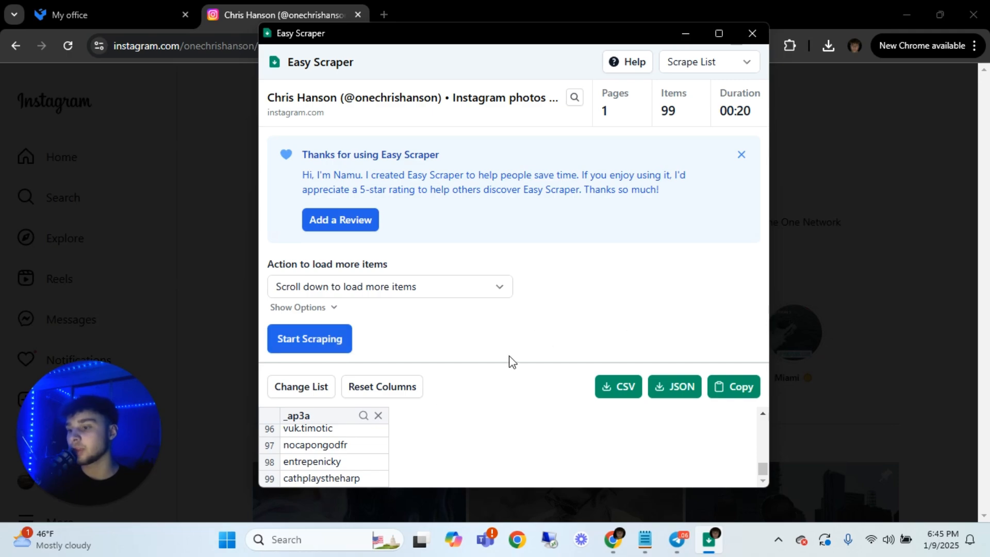
Export the scraped usernames as CSV, close Easy Scraper and open the downloaded file in Excel
click(619, 390)
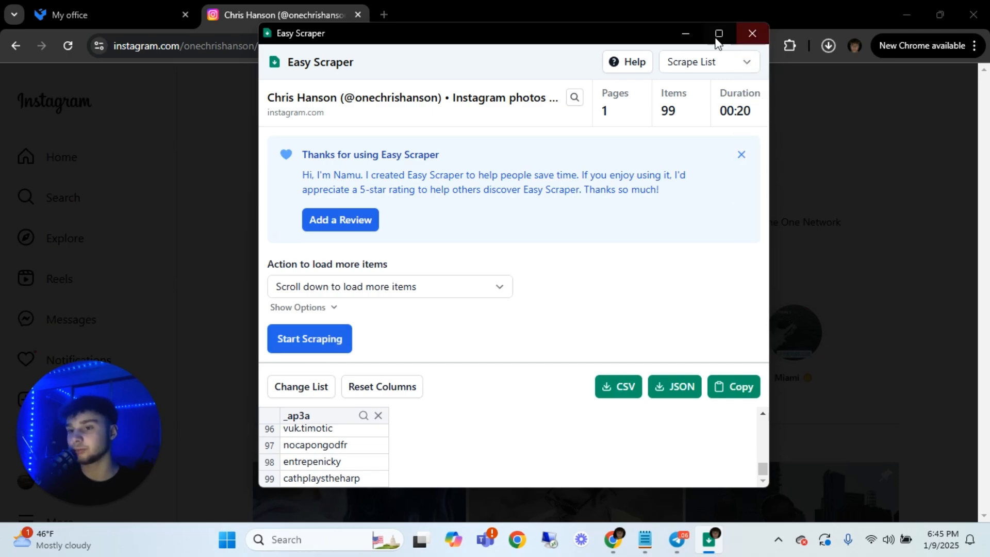
click(754, 35)
click(827, 48)
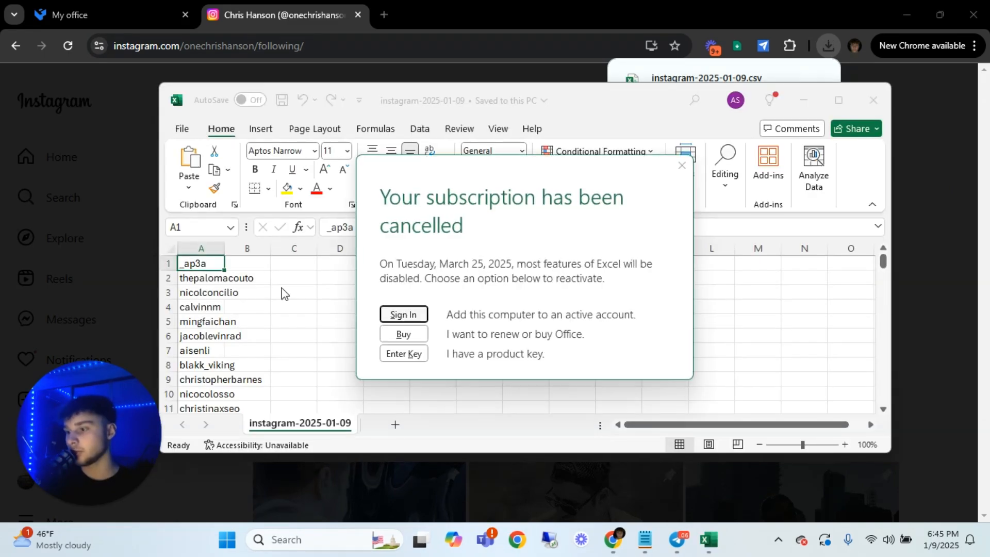
Dismiss the subscription notice, examine the scraped usernames in column A through the last row, and close the workbook
scroll(283, 294, down, 3)
click(681, 165)
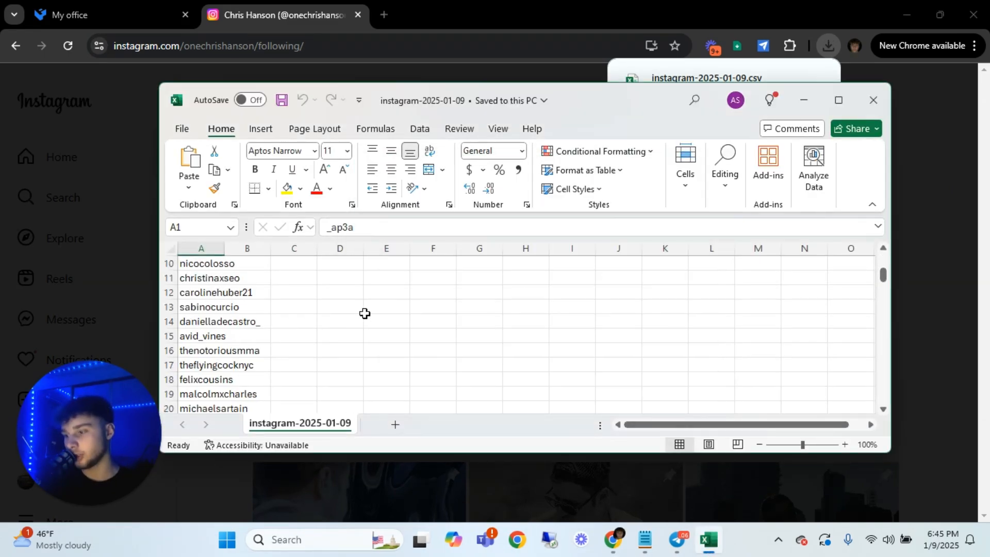
click(329, 306)
scroll(232, 296, down, 13)
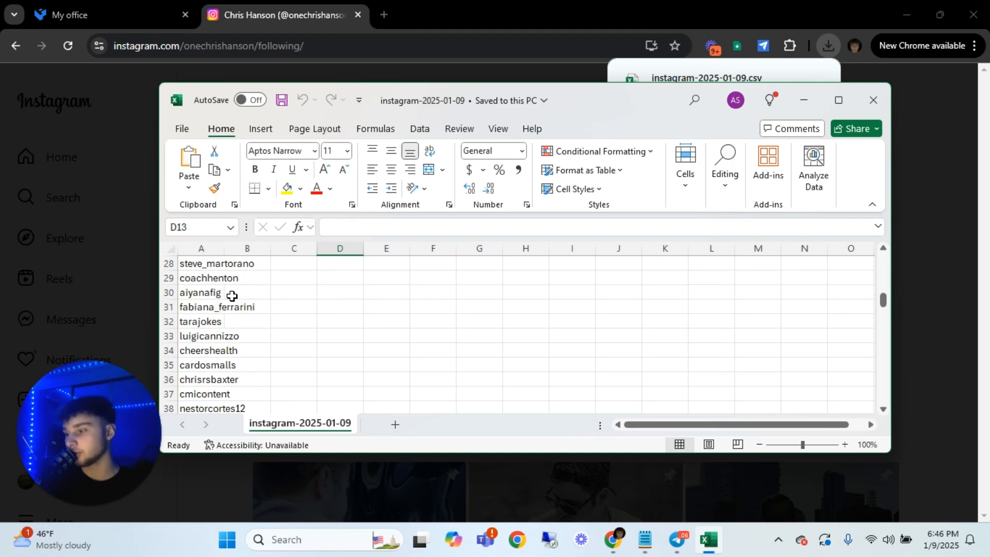
scroll(232, 295, down, 20)
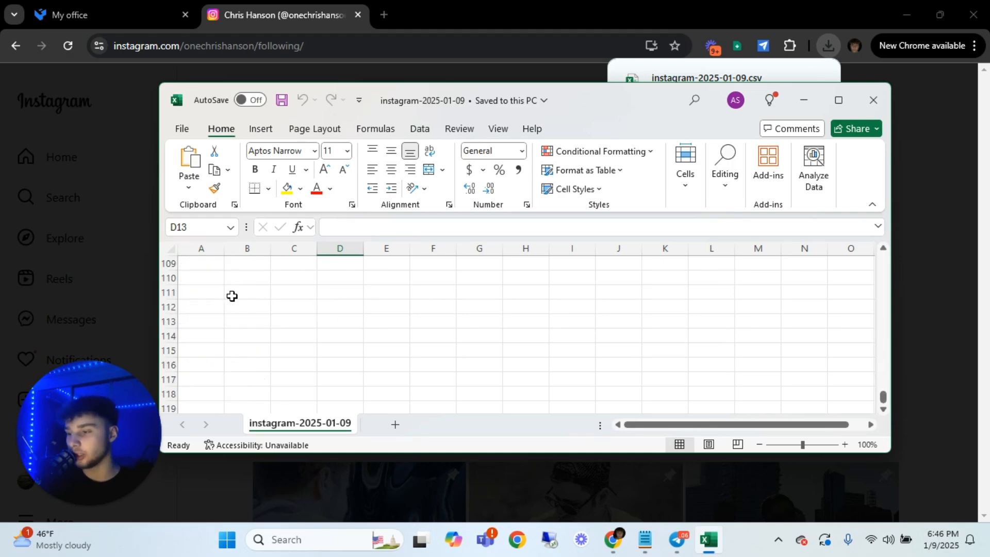
scroll(232, 295, up, 4)
scroll(220, 341, down, 1)
scroll(226, 297, up, 2)
click(216, 350)
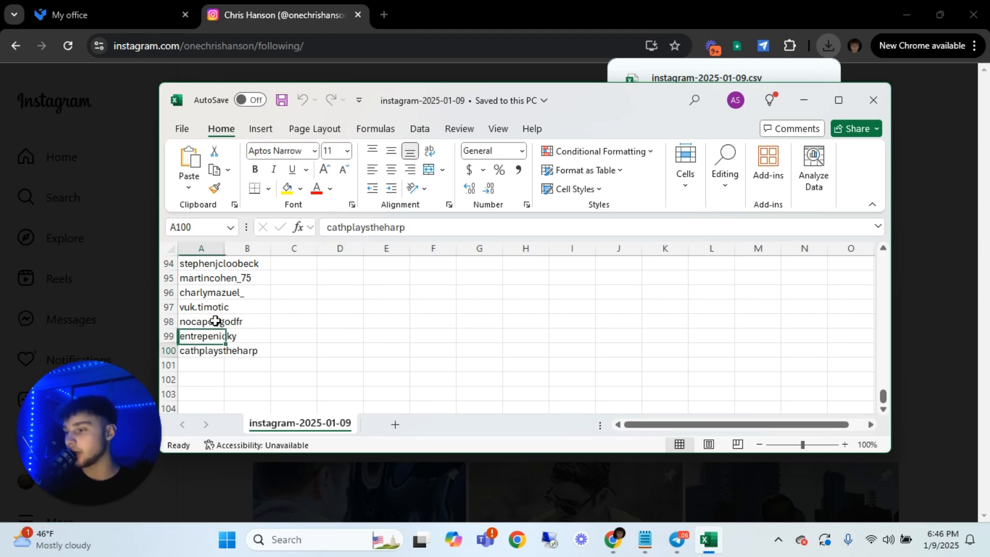
drag(216, 321, 222, 262)
click(317, 349)
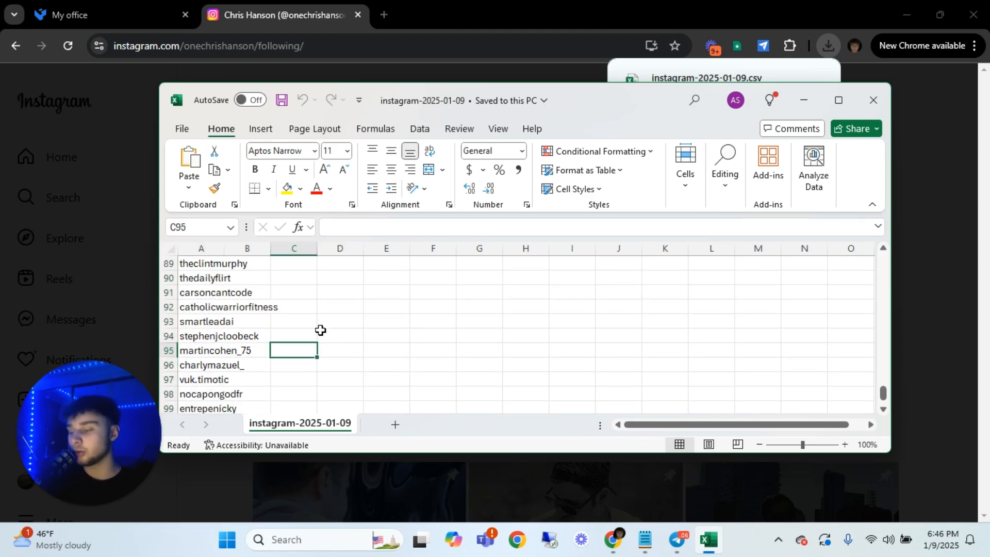
click(290, 306)
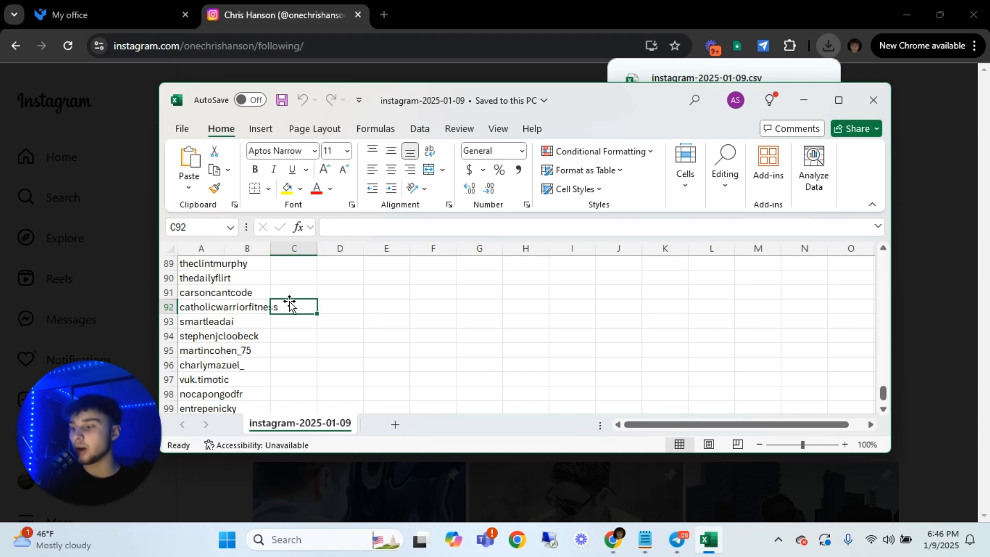
click(388, 305)
scroll(335, 321, up, 1)
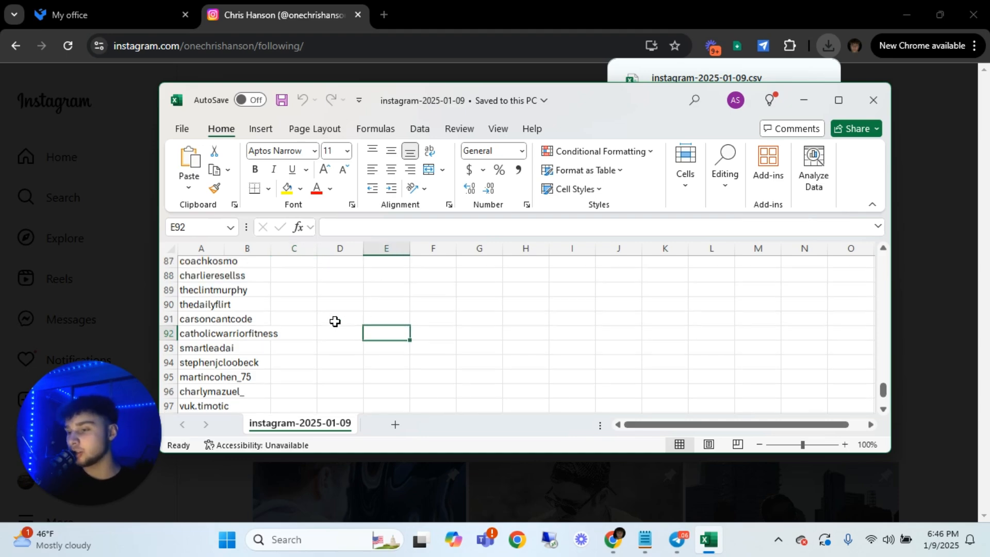
scroll(335, 321, up, 20)
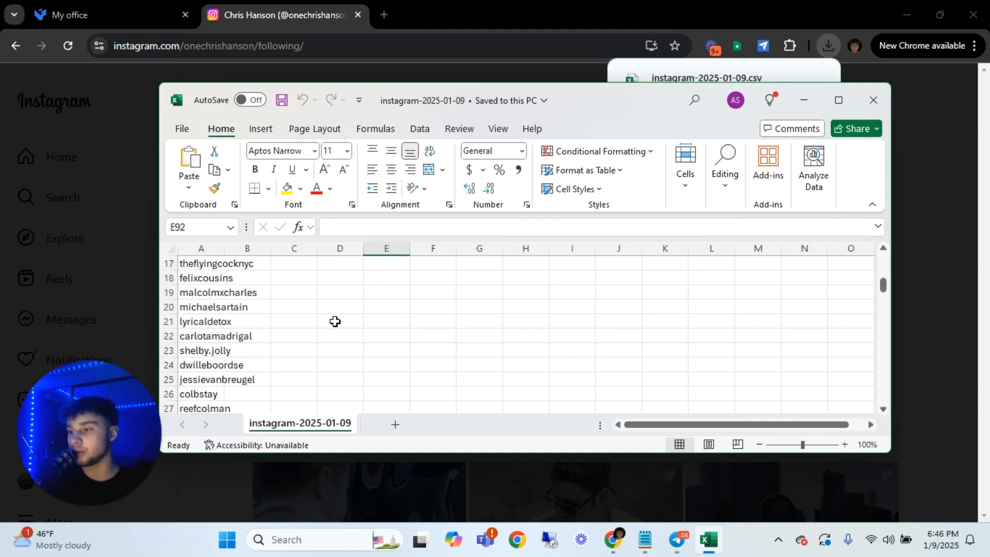
scroll(335, 321, up, 5)
click(873, 100)
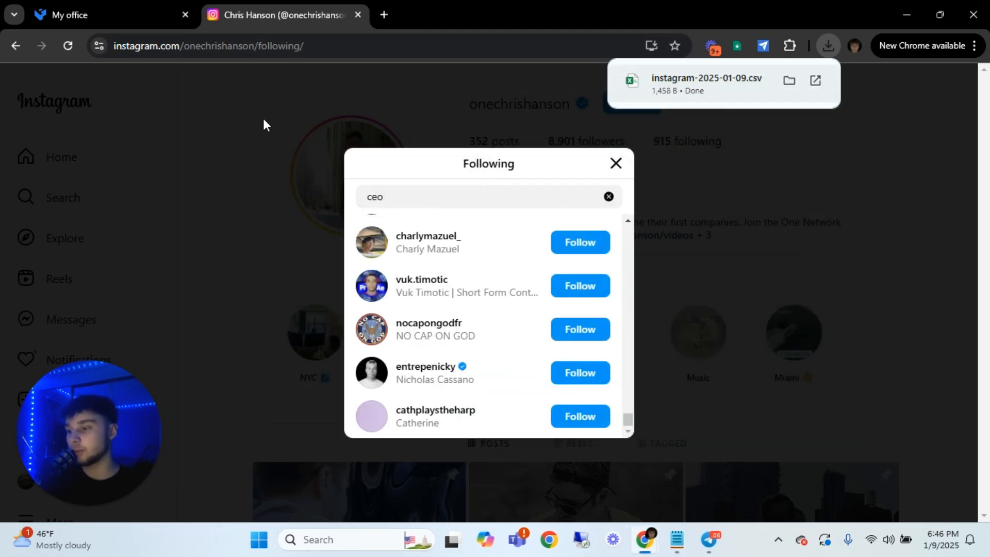
Close the Instagram page and open the completed task "By keywords - 05.01 06:10" on the Parser.im dashboard
click(358, 15)
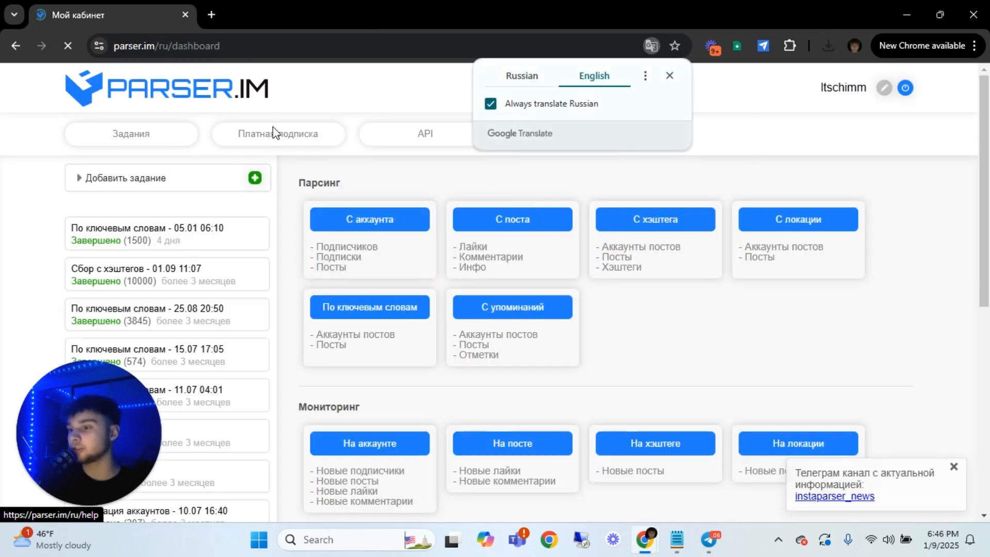
click(384, 87)
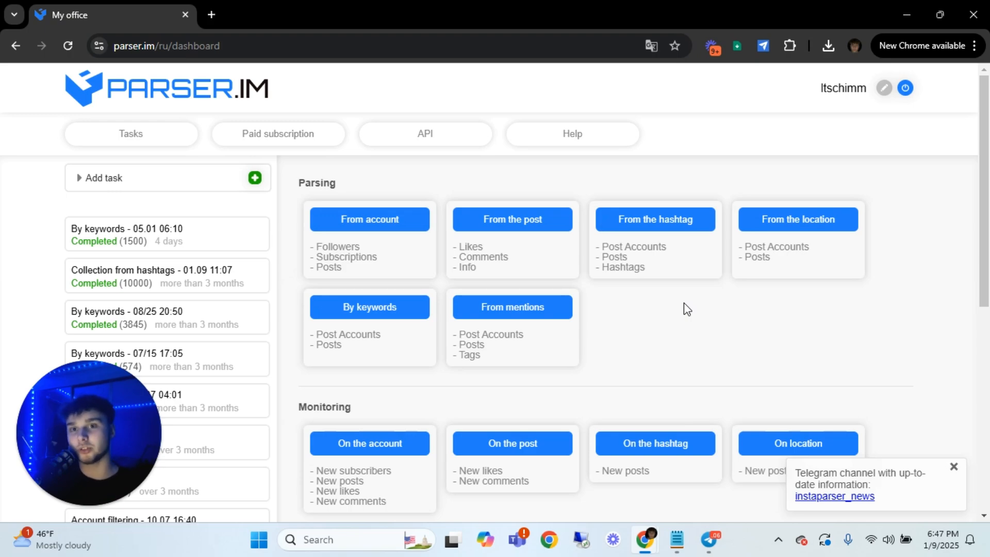
click(209, 240)
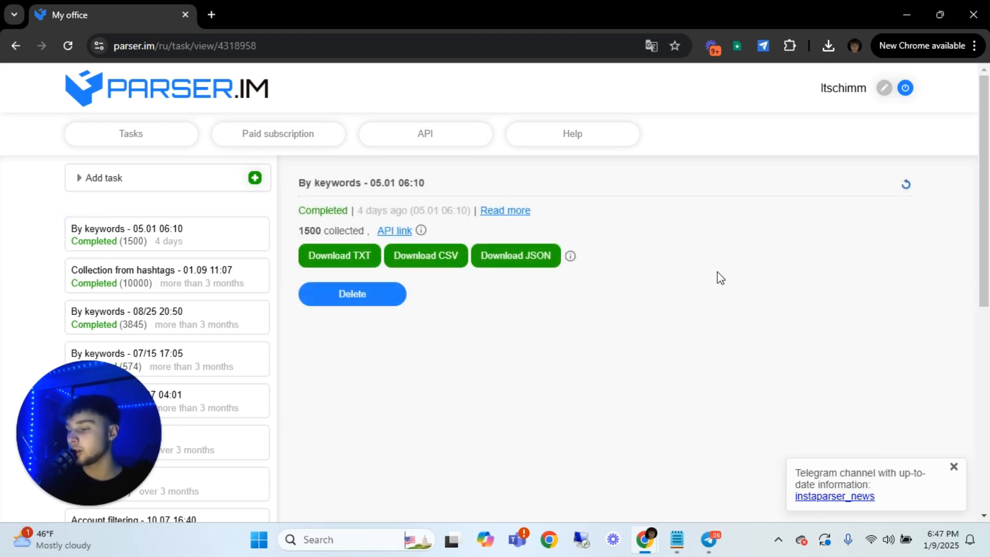
Download the keyword task's results as CSV, expand the task's details to review its settings, and open the file in Excel
click(516, 256)
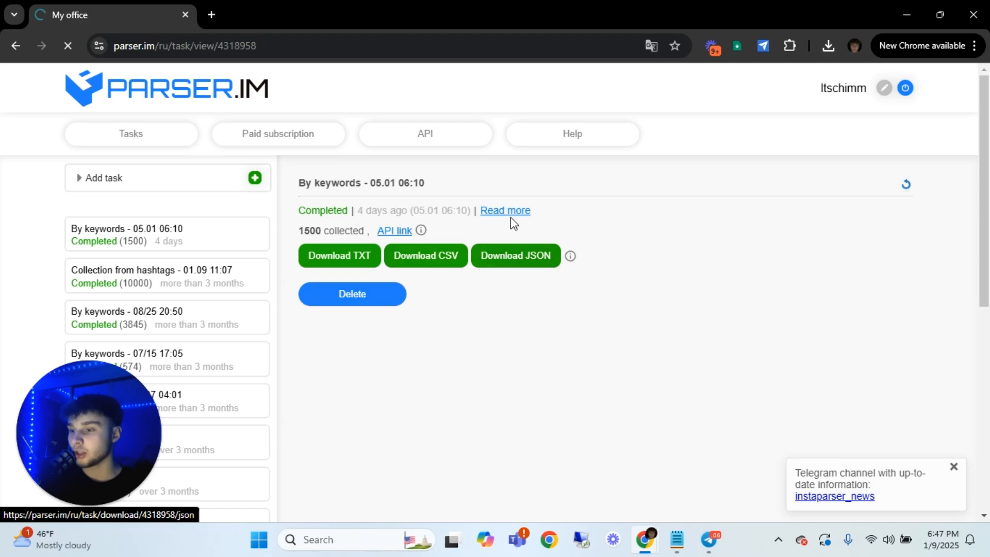
click(502, 211)
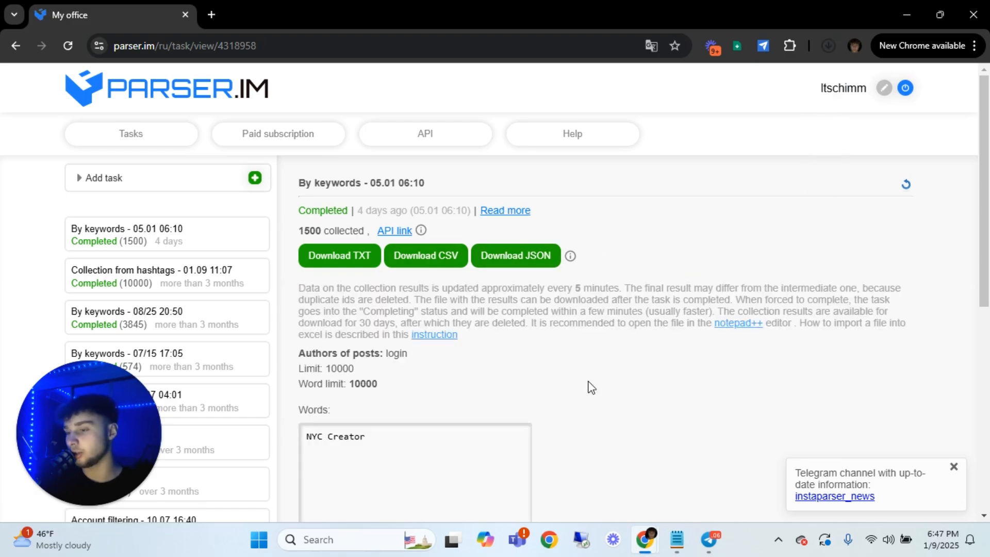
scroll(588, 381, down, 3)
scroll(312, 284, up, 3)
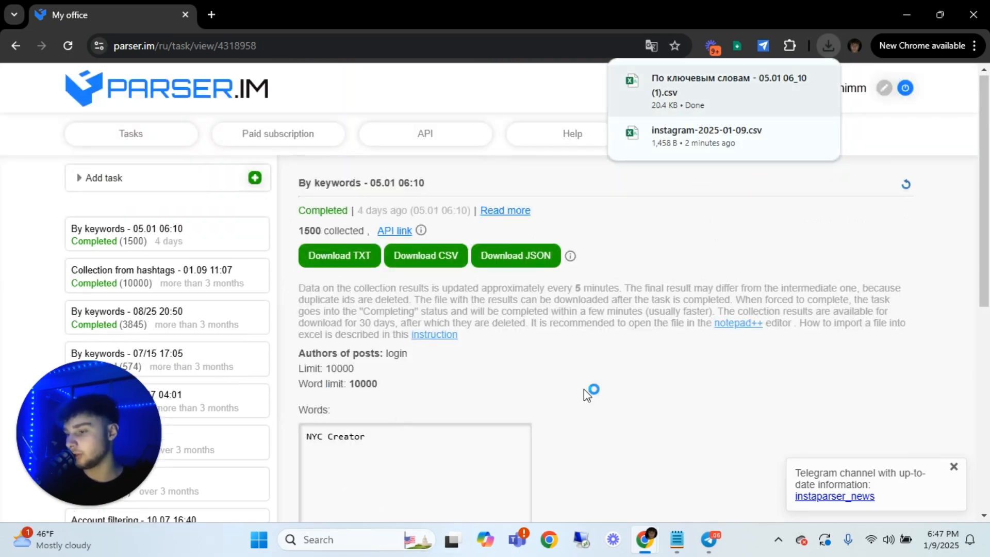
scroll(689, 403, down, 1)
scroll(689, 403, down, 1)
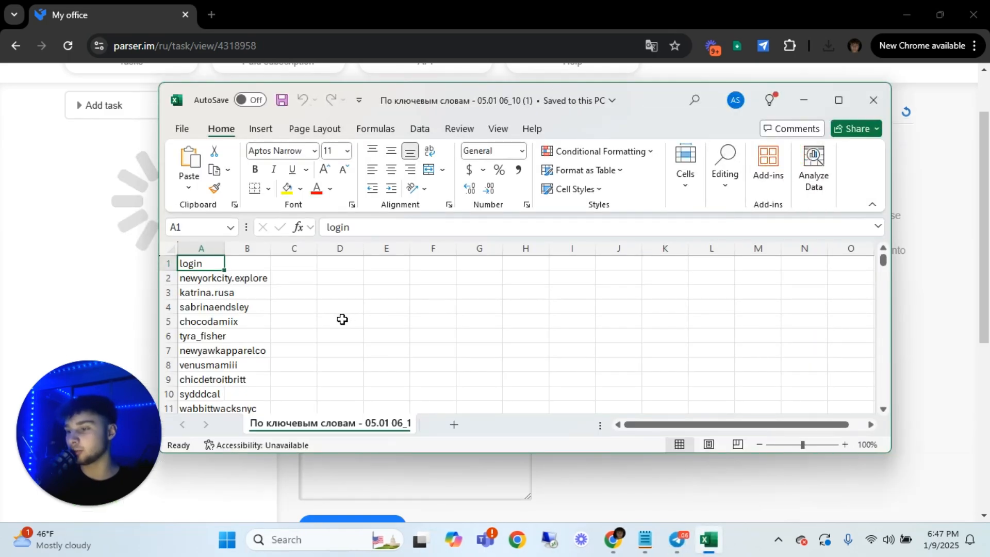
Examine the collected usernames in the "login" column down to about row 495, widening the workbook window slightly
click(207, 281)
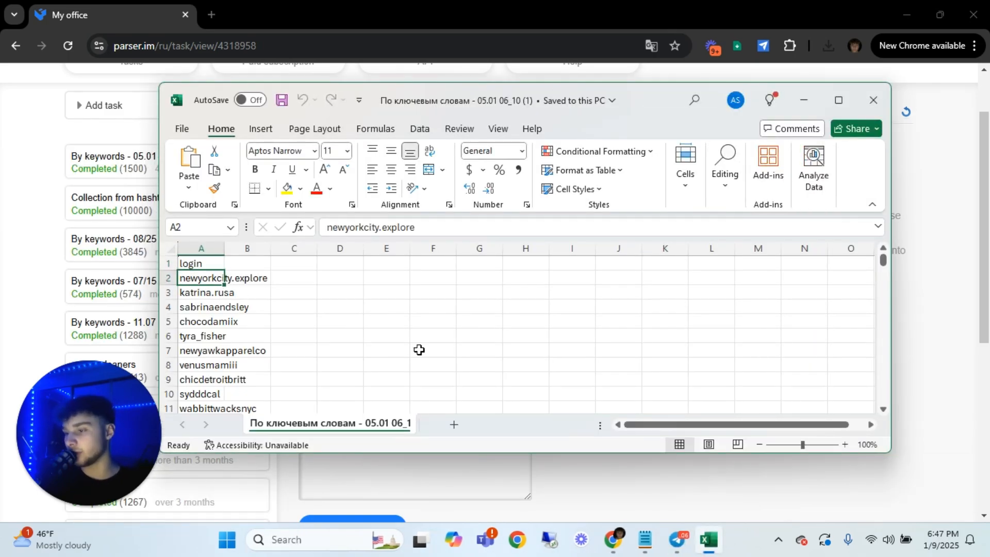
scroll(419, 348, down, 3)
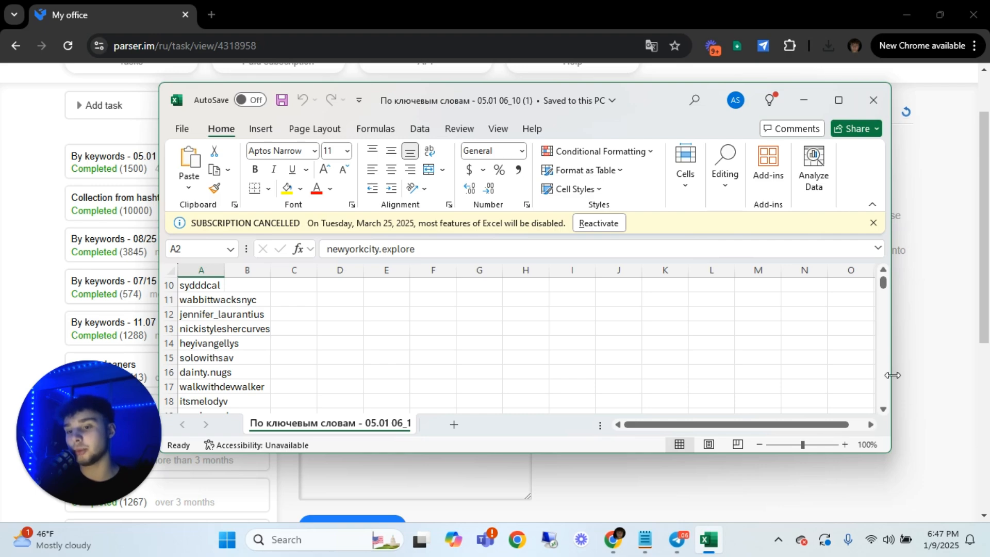
drag(893, 374, 936, 375)
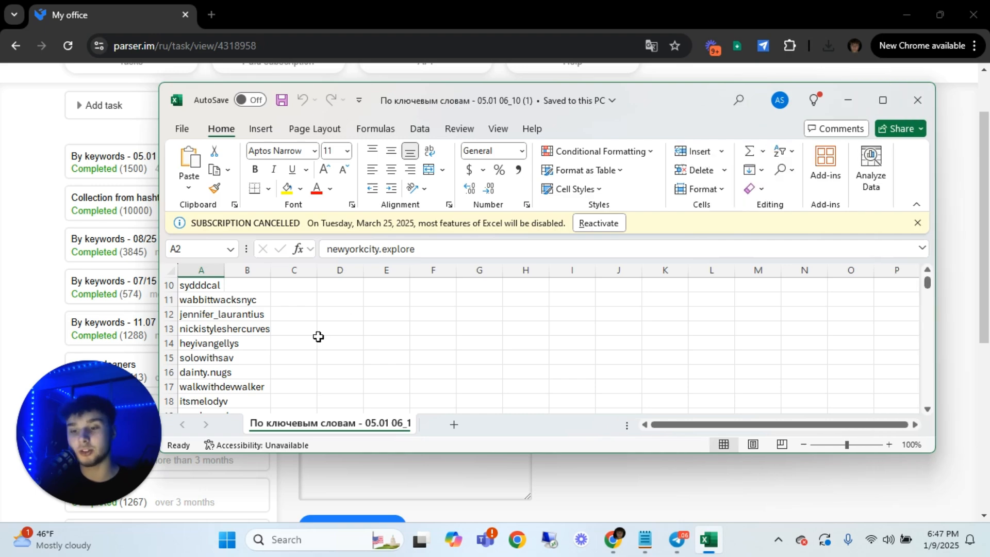
click(299, 328)
scroll(297, 319, down, 16)
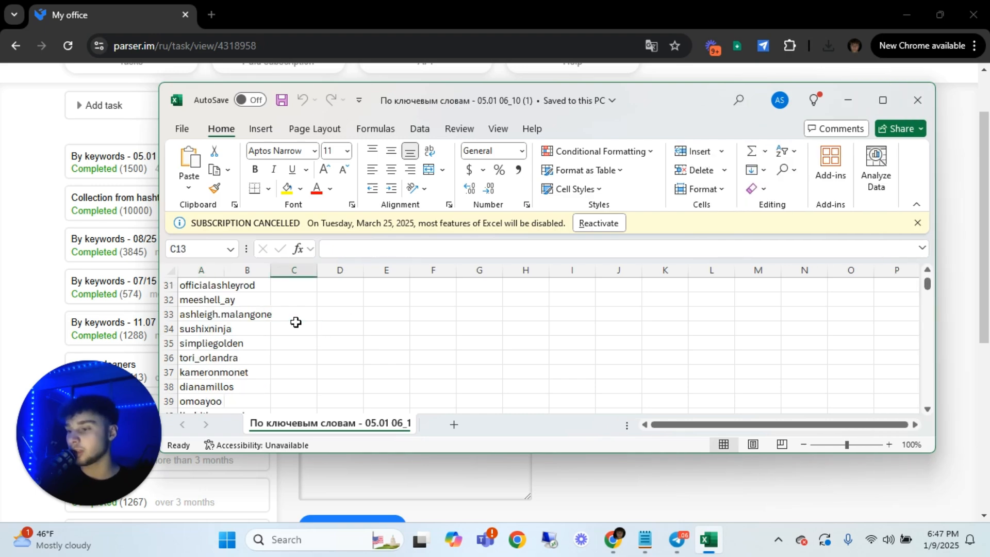
scroll(296, 316, down, 20)
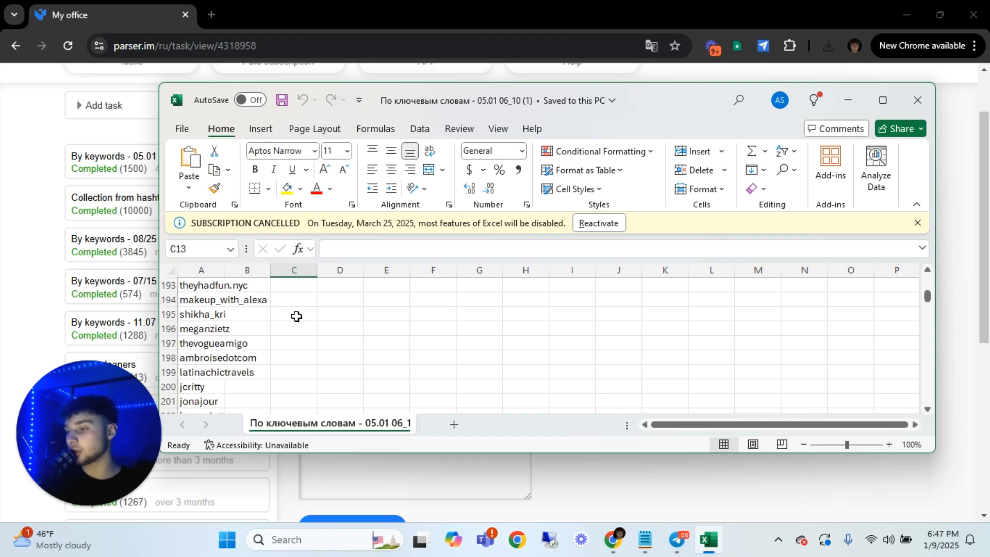
scroll(297, 316, down, 20)
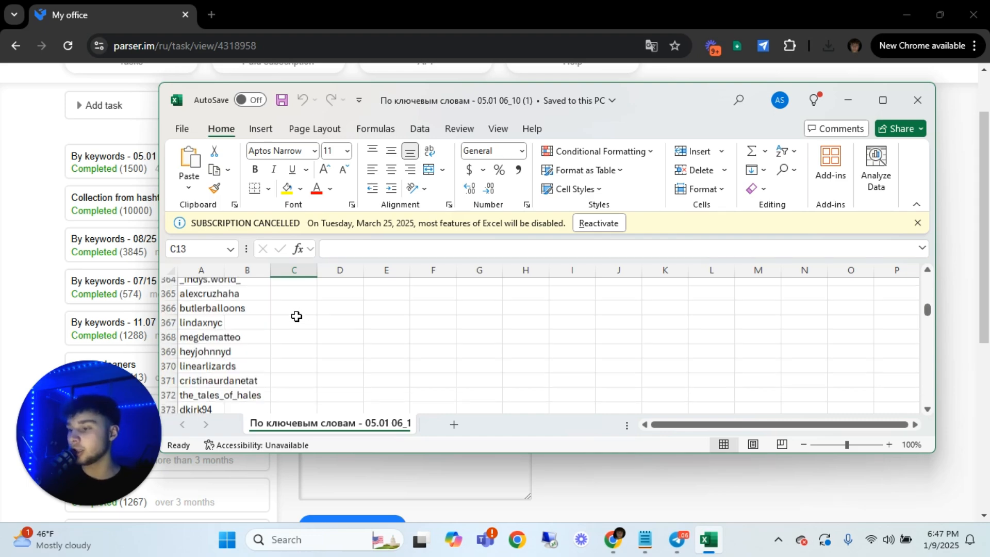
scroll(296, 316, down, 9)
scroll(296, 315, down, 20)
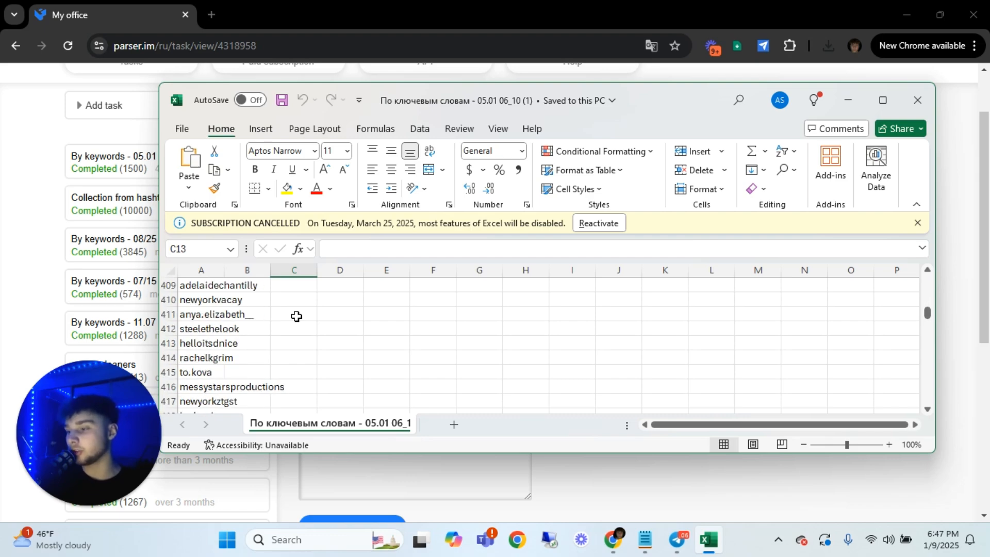
scroll(297, 315, down, 6)
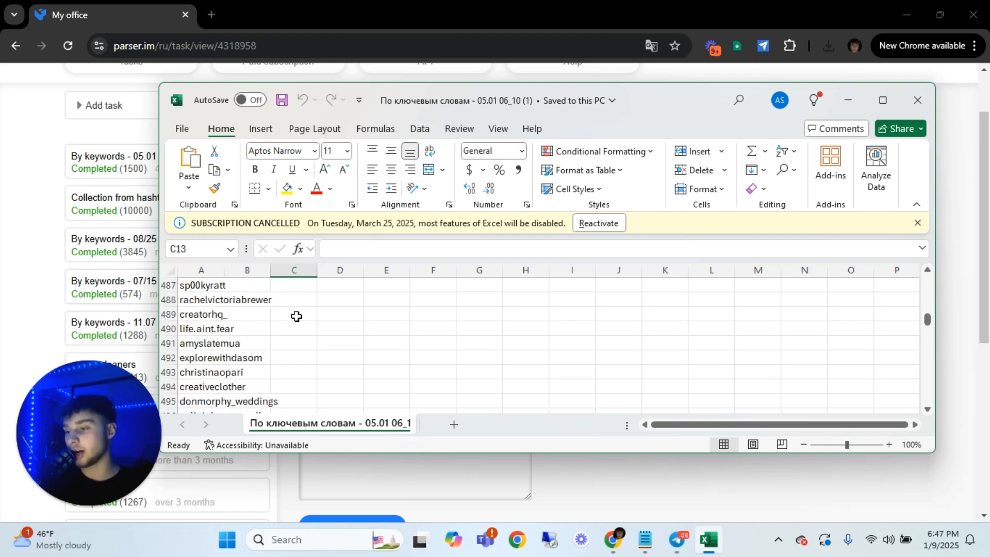
Close the results workbook and open a new "By keywords" parsing task form on the Parser.im dashboard
click(913, 100)
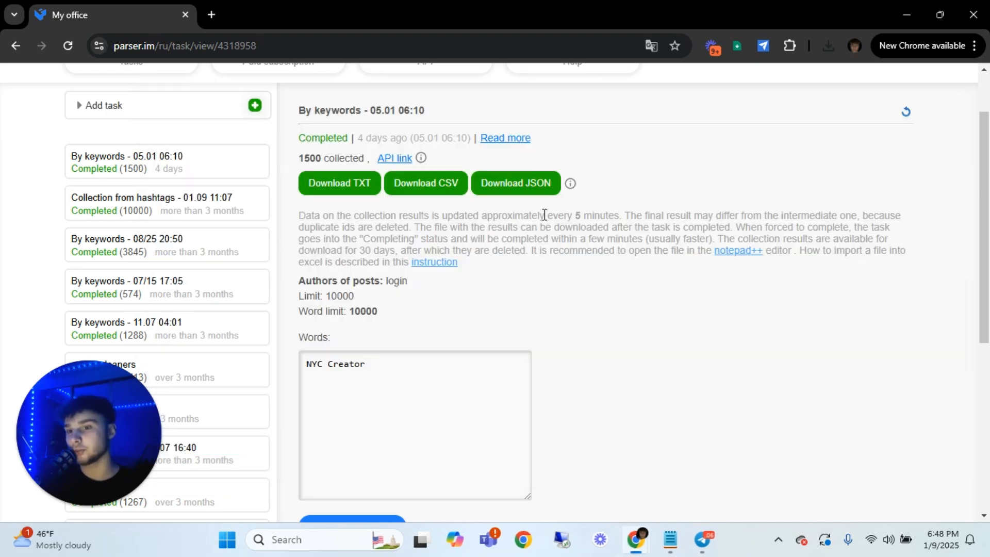
scroll(361, 206, up, 2)
click(166, 136)
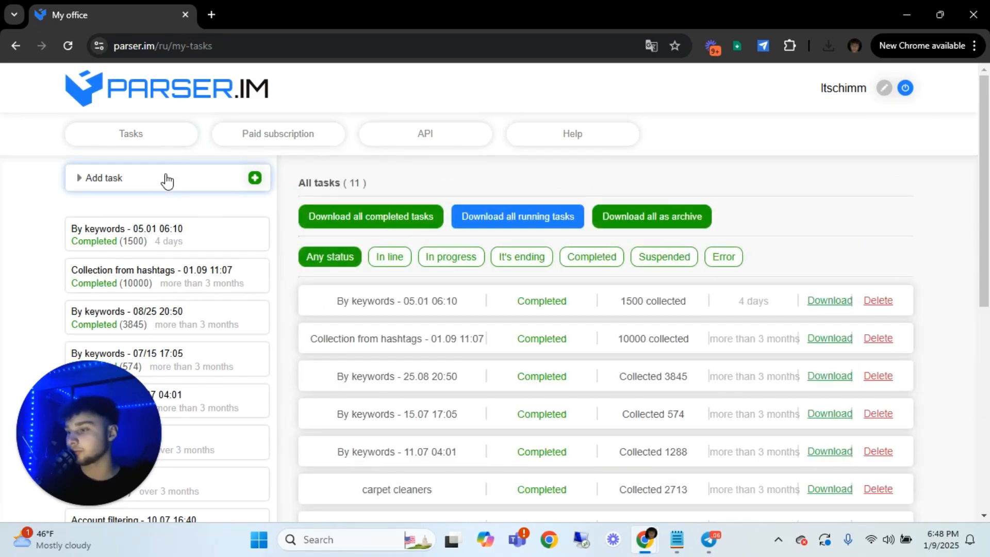
click(223, 166)
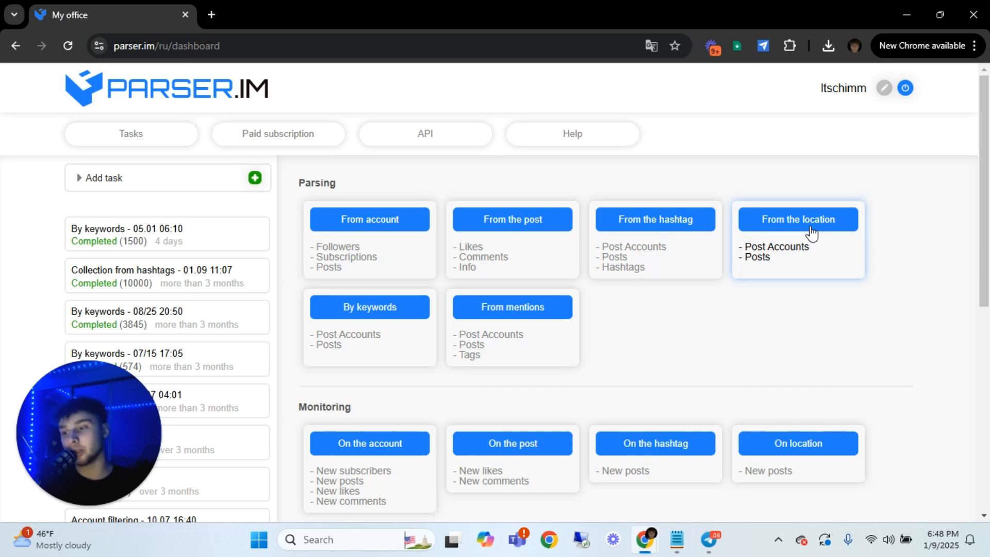
click(385, 311)
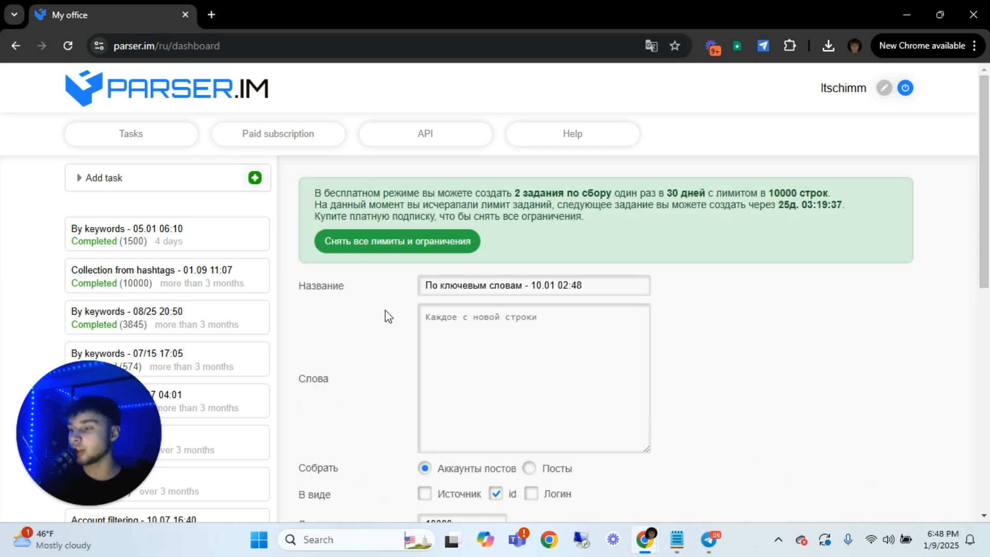
Replace the default name of the new keyword task with "dropshippers"
triple_click(567, 279)
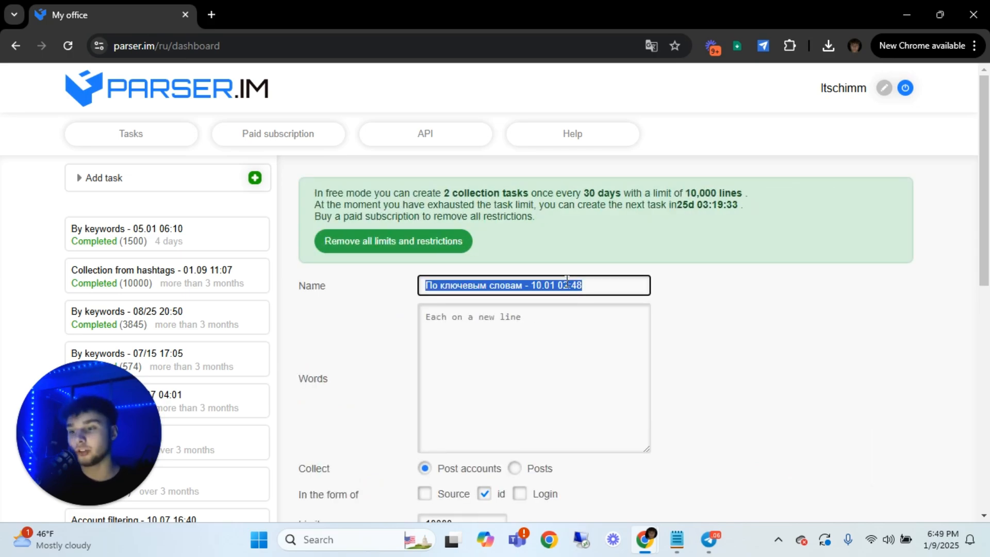
text(j)
key(BackSpace)
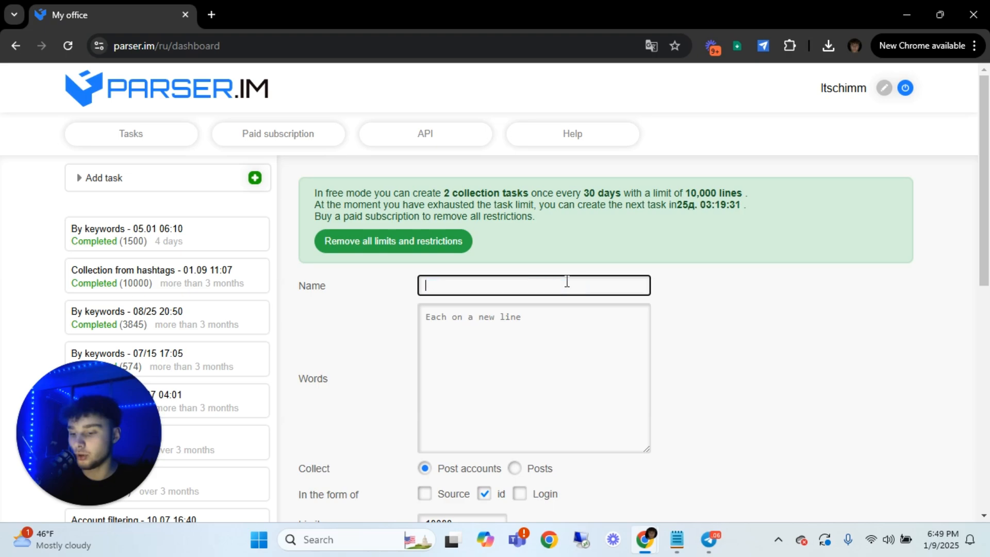
text(drop)
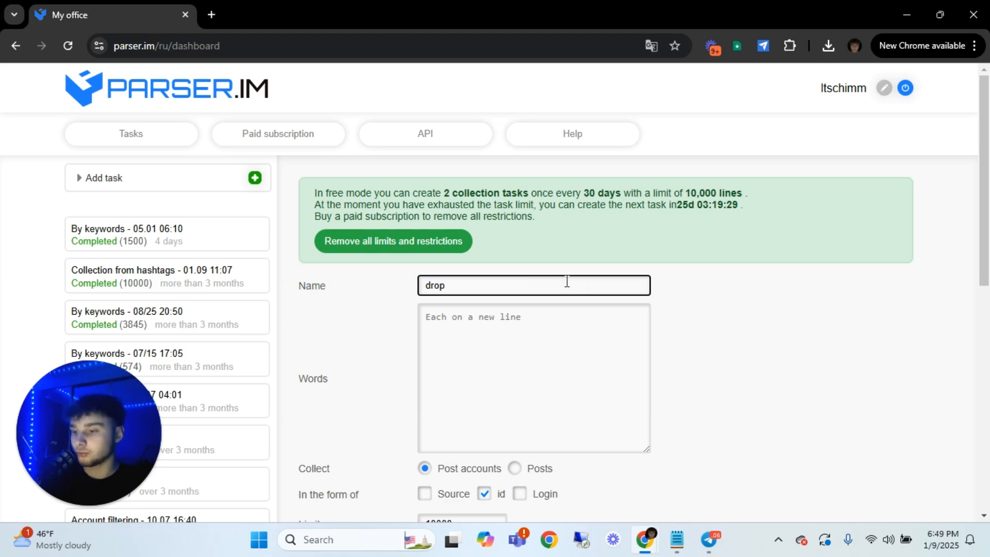
text(shipp[er)
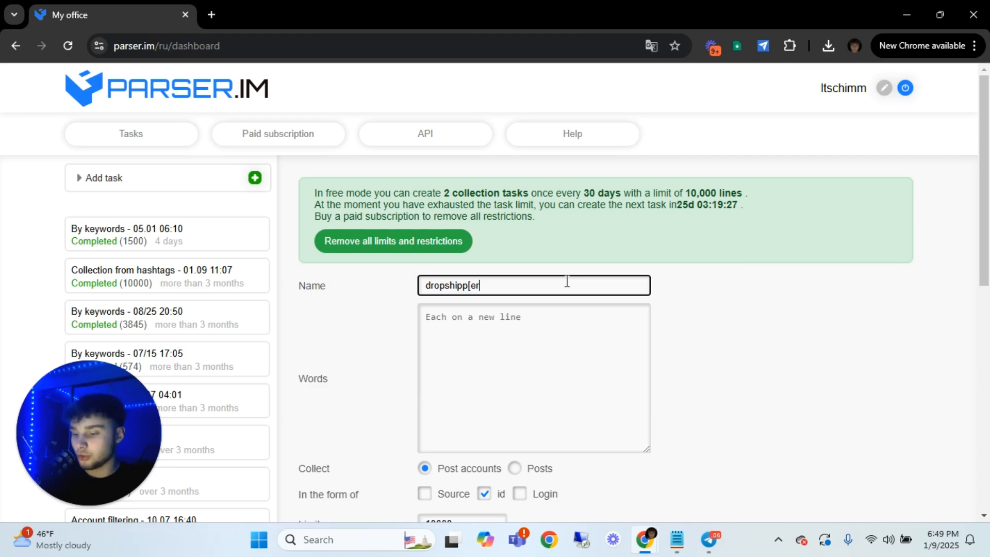
key(BackSpace)
key(BackSpace)
key(BackSpace)
key(BackSpace)
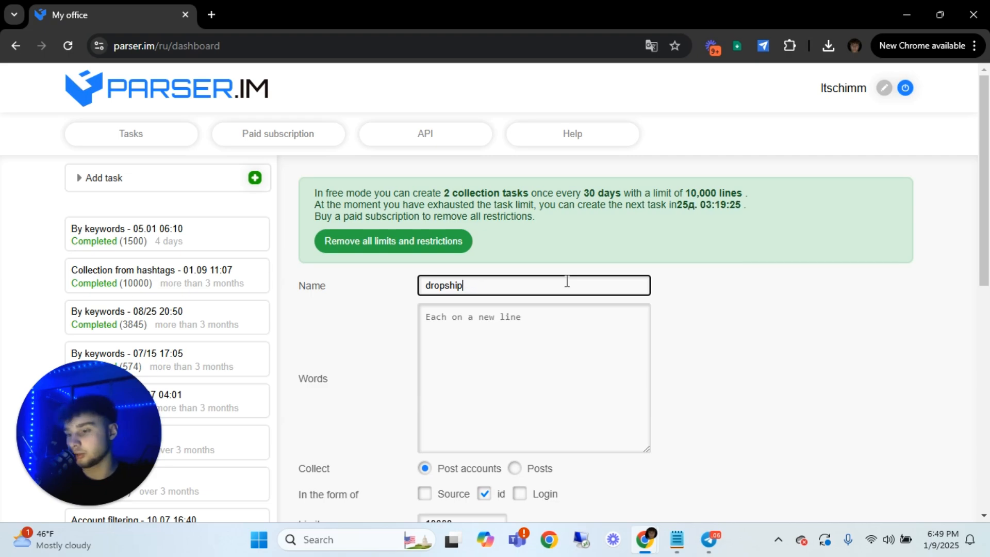
text(pers)
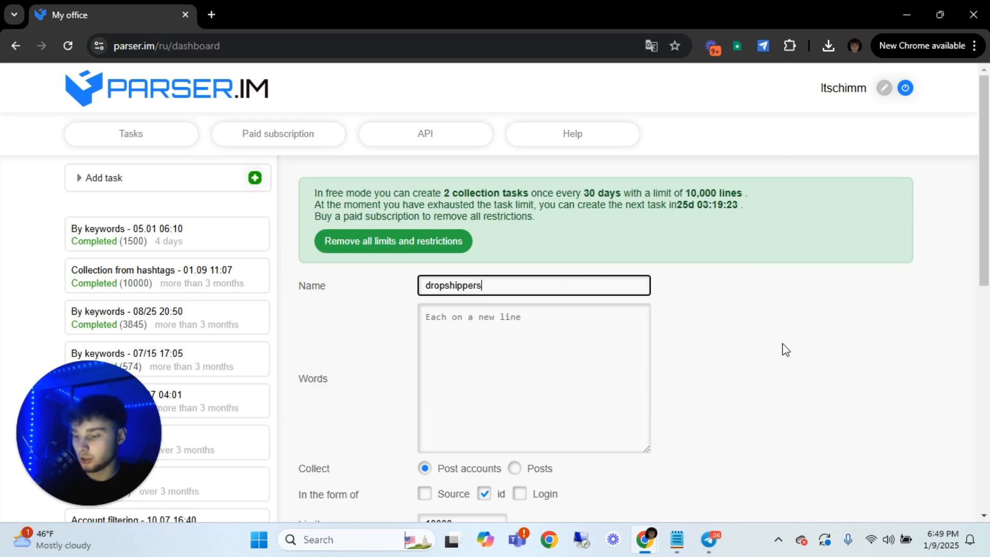
Enter "Ecom" and "Ecommerce" as the task's search words, each on its own line
click(549, 339)
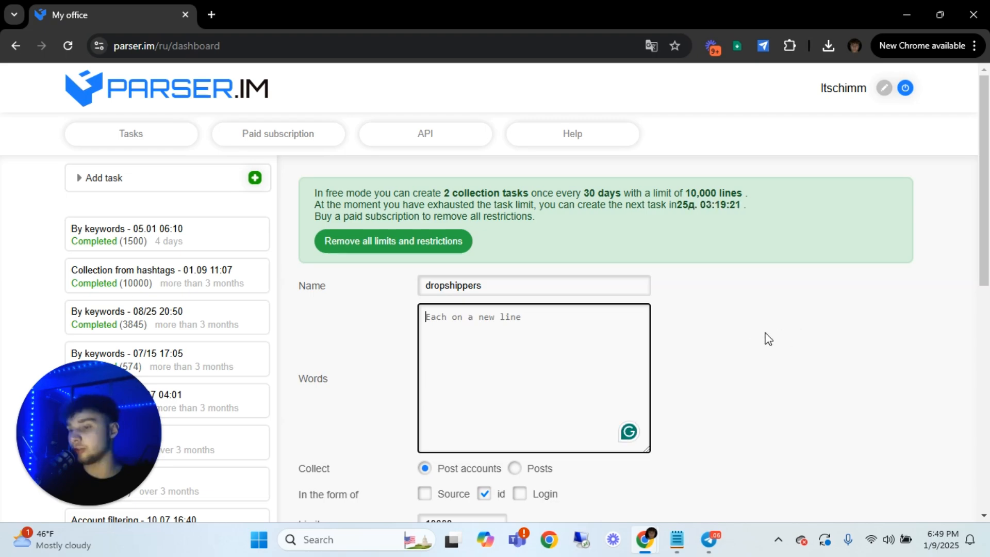
scroll(763, 336, down, 1)
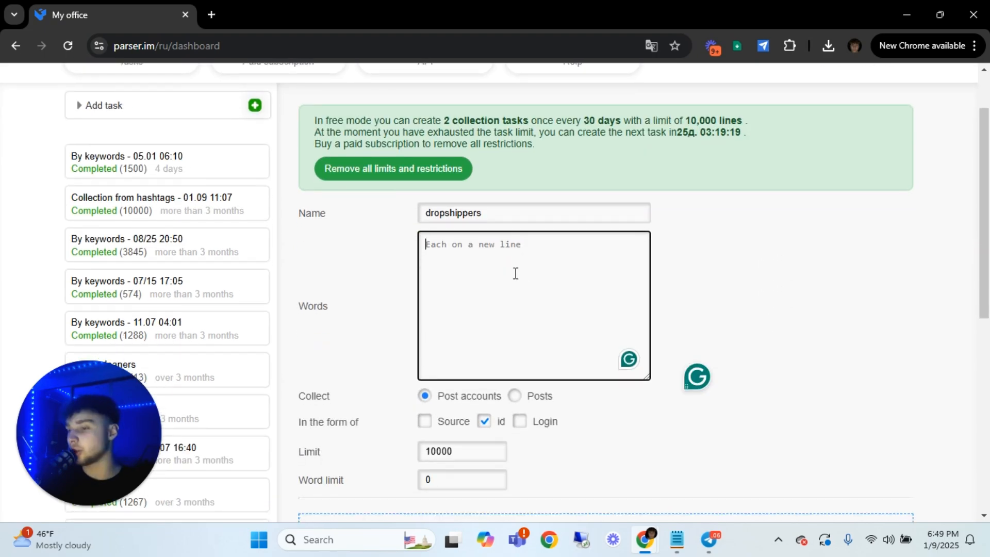
text(Ecom)
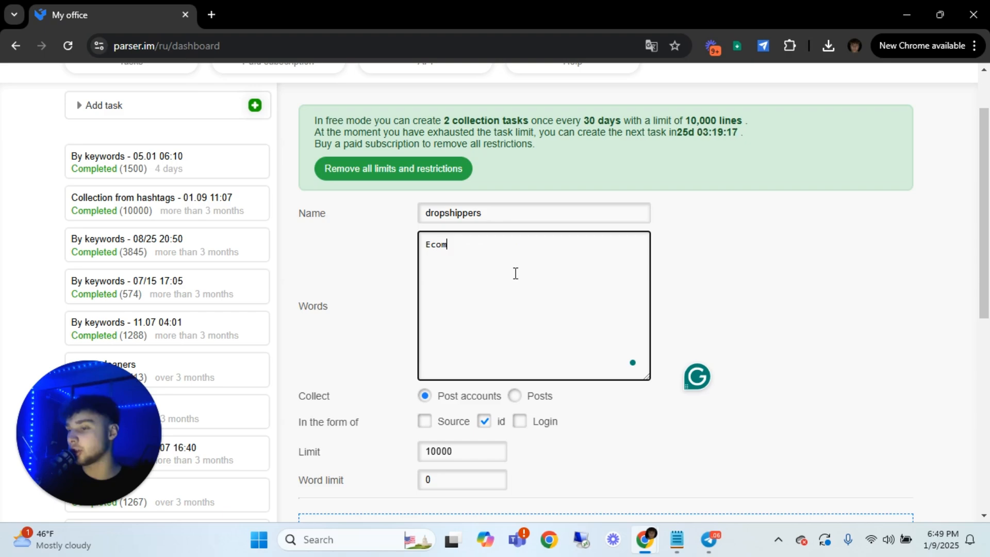
key(Return)
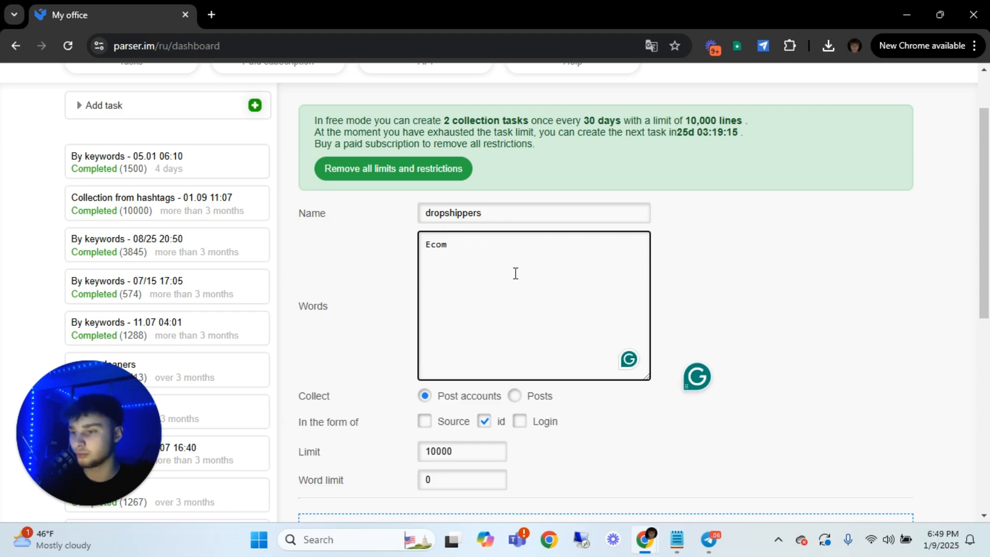
text(Ecommerce)
click(871, 184)
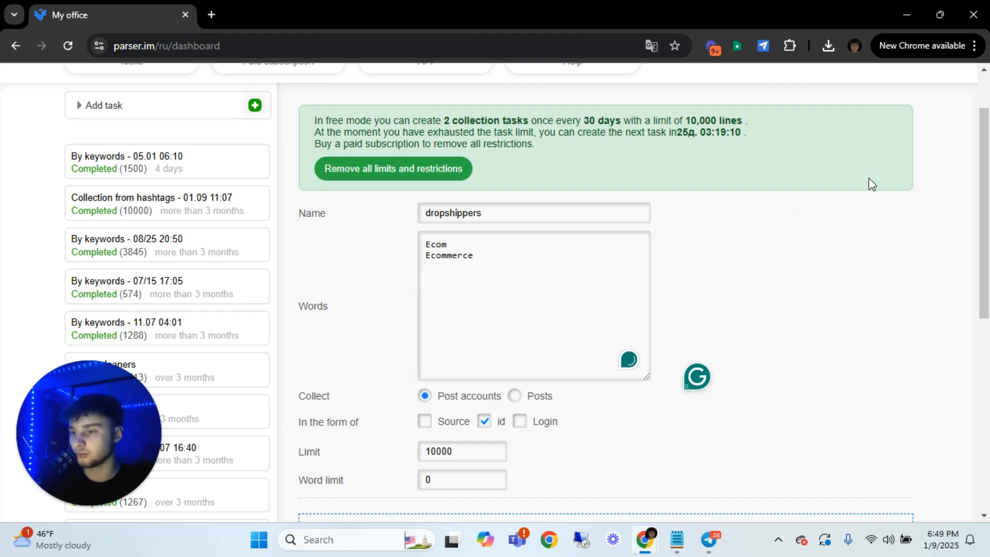
Set the task to output Login instead of id for post accounts, and review the remaining limit and filter options
scroll(774, 237, down, 3)
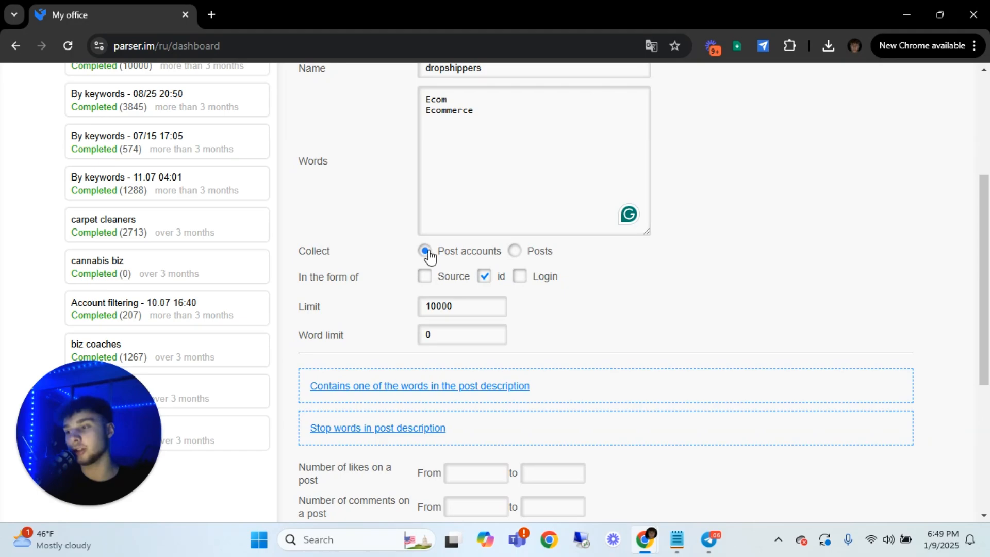
click(518, 277)
click(485, 281)
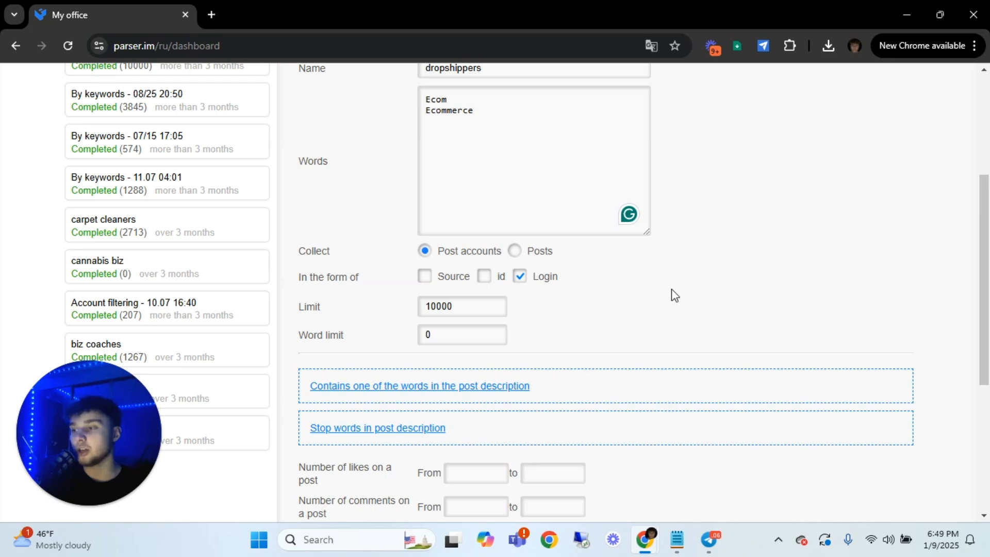
scroll(514, 267, down, 1)
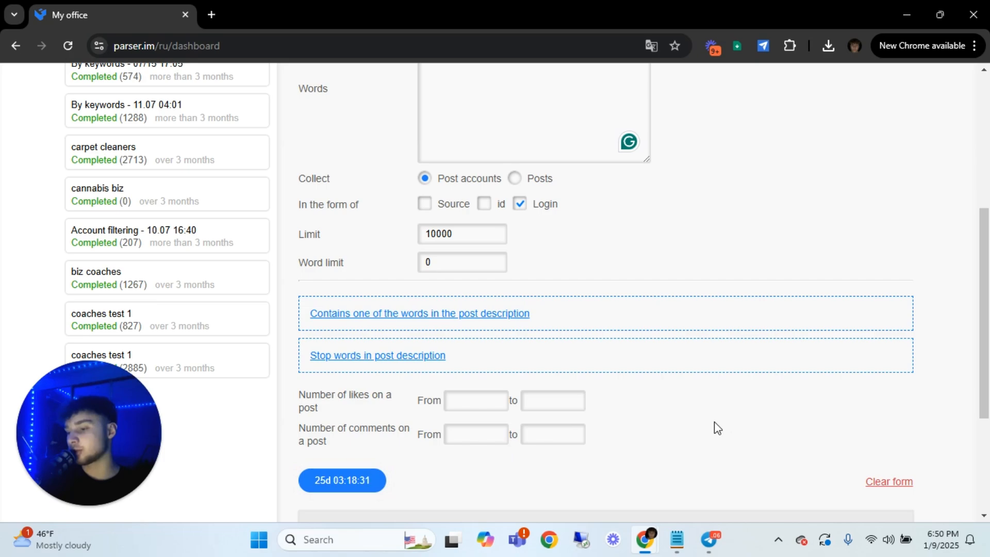
scroll(791, 273, up, 5)
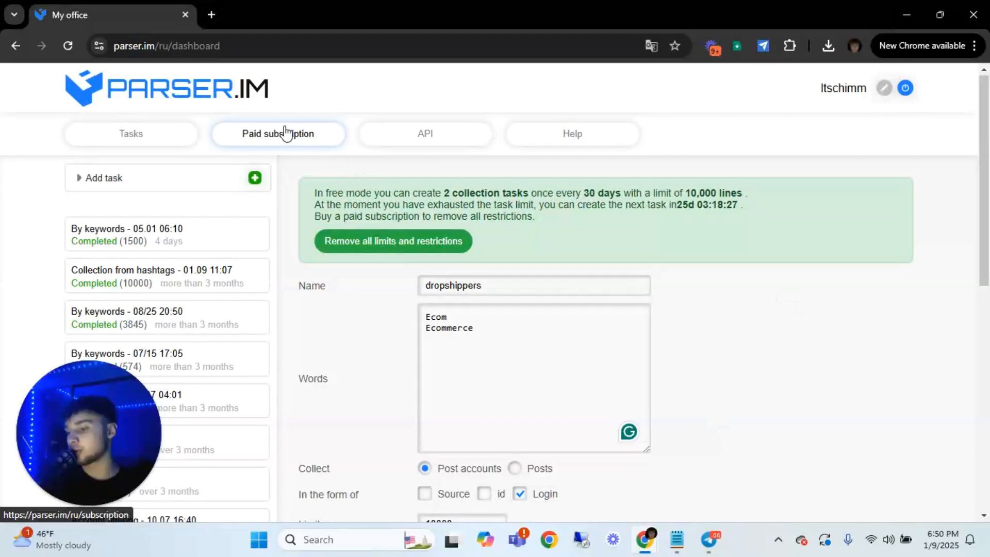
Close the Parser.im page and open the "input" text file from the desktop's website-enricher folder
click(185, 16)
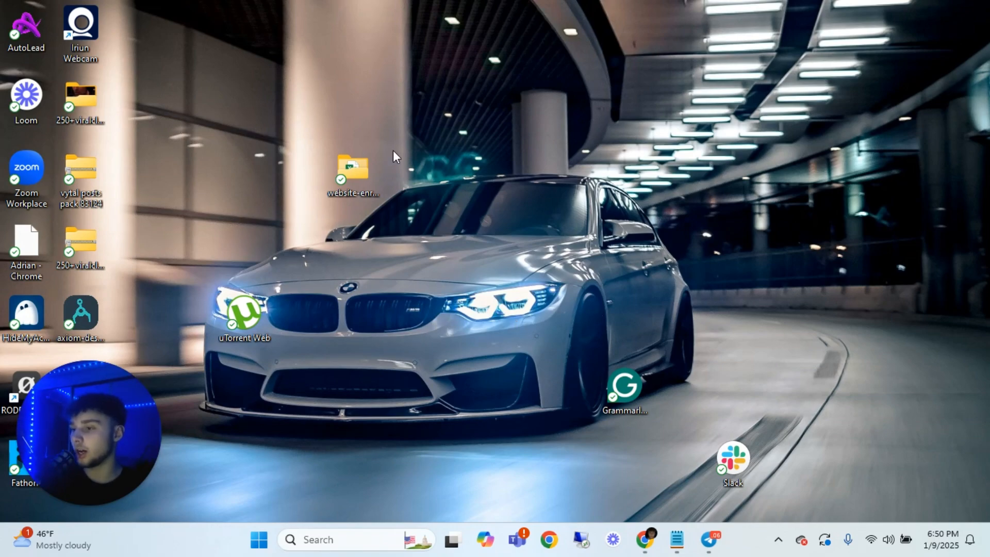
double_click(349, 164)
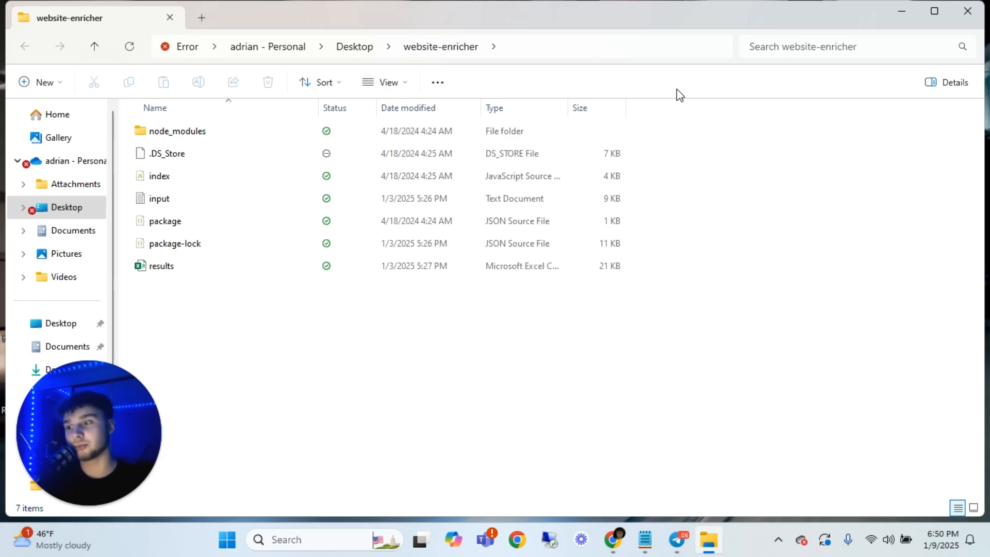
double_click(232, 204)
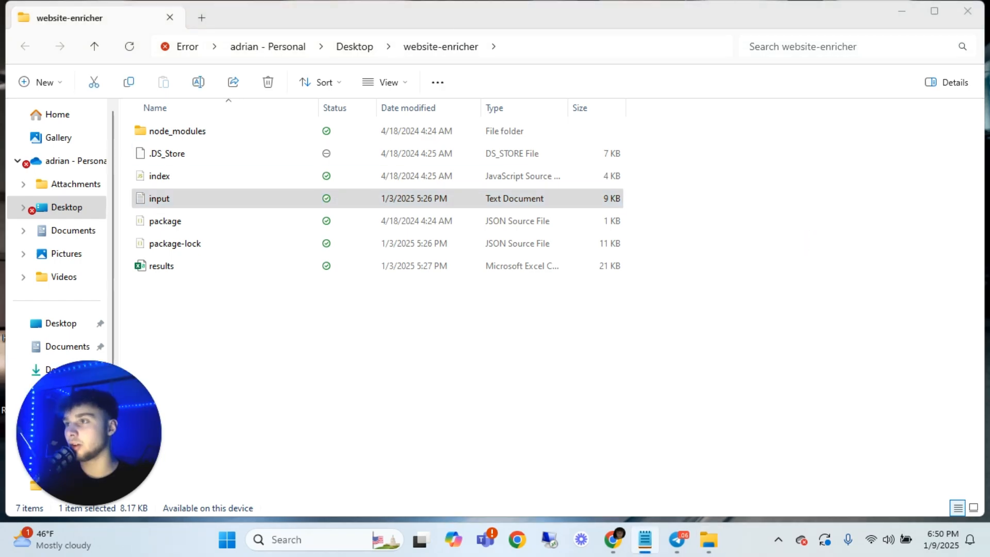
Move the Notepad window up, examine the list of website URLs through the last line, and close the file
drag(635, 214, 614, 68)
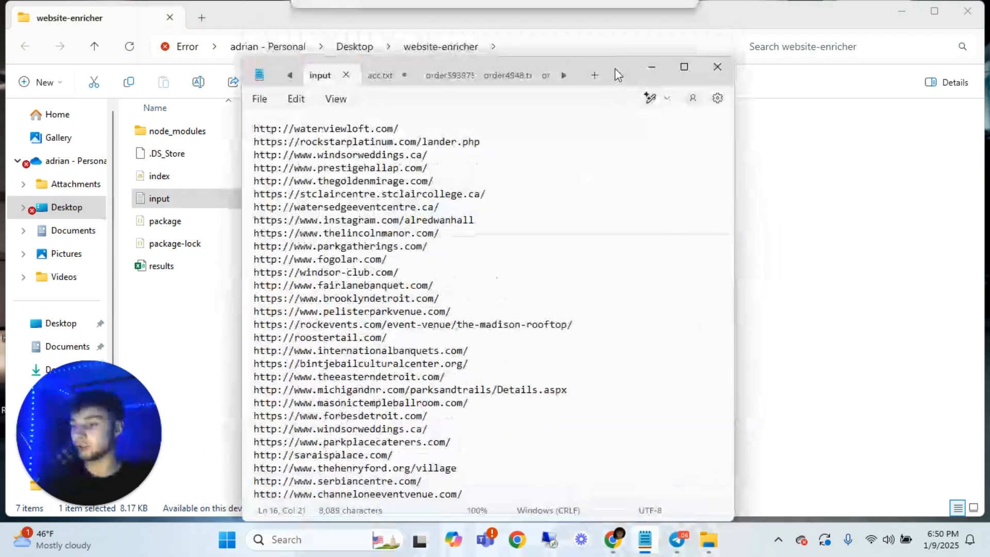
click(474, 182)
scroll(495, 254, down, 20)
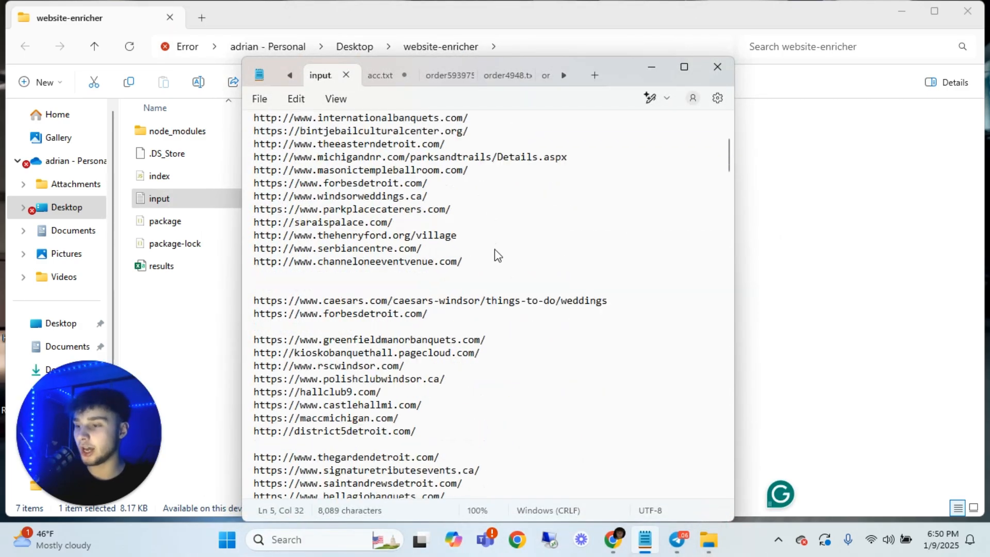
scroll(649, 235, down, 20)
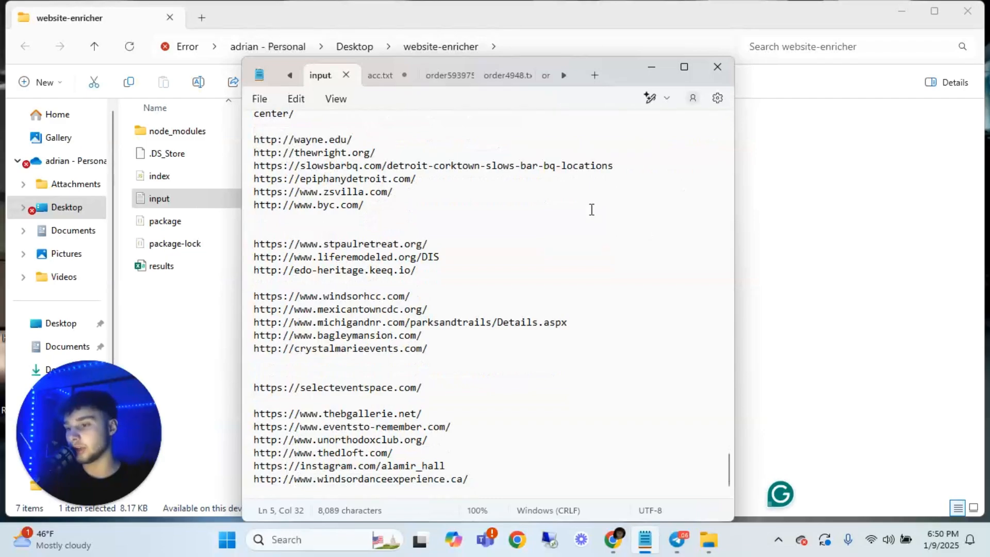
click(717, 66)
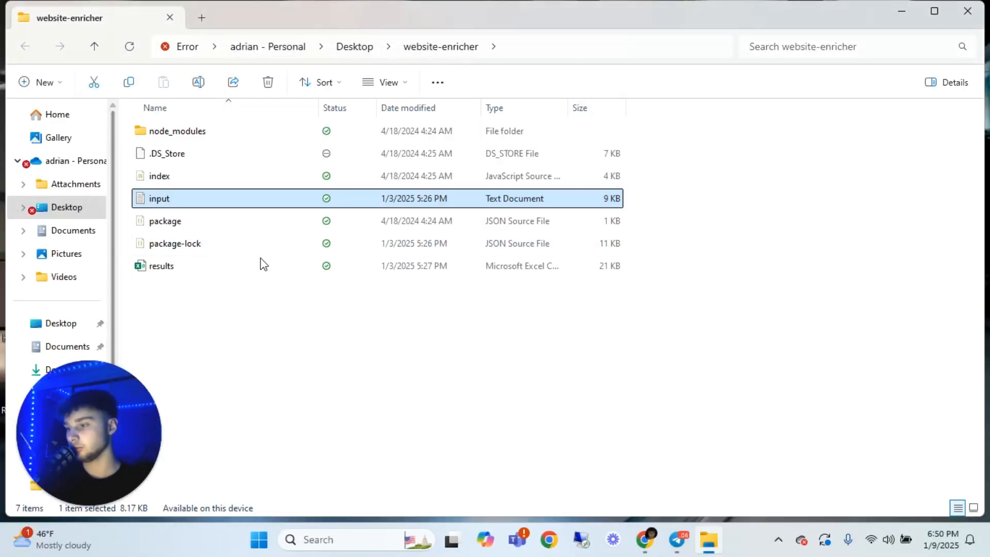
Open a command prompt in the website-enricher folder and install the script's packages with "npm i"
click(518, 49)
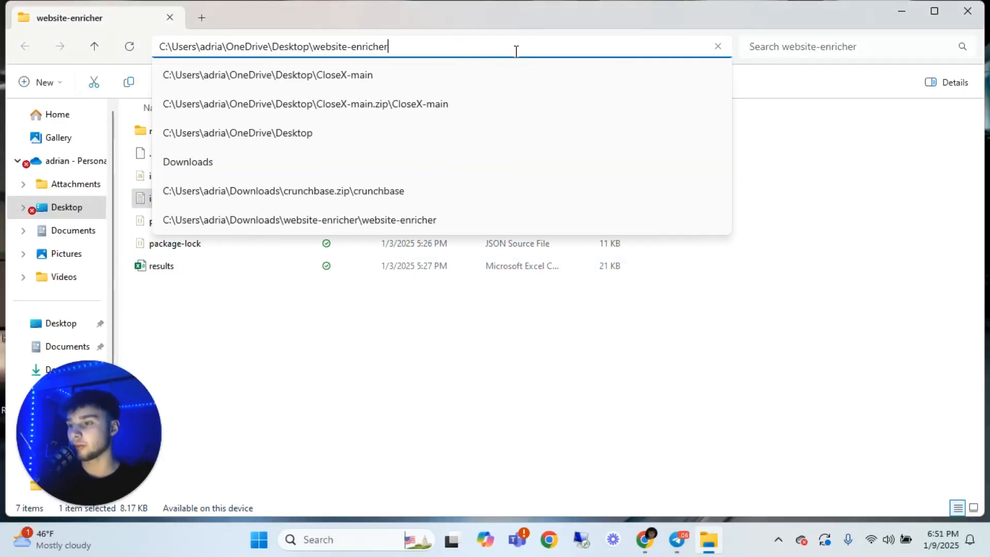
key(ctrl+a)
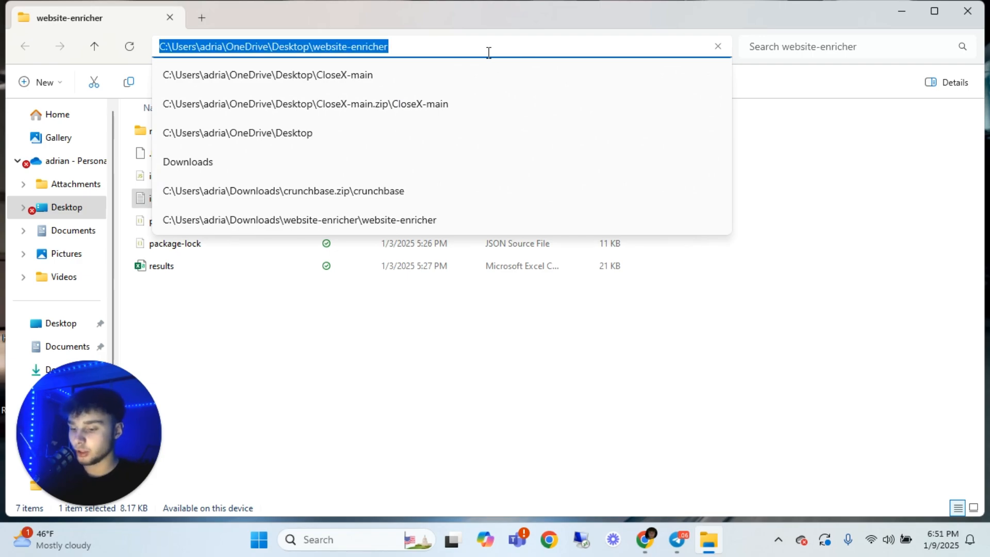
text(cmd)
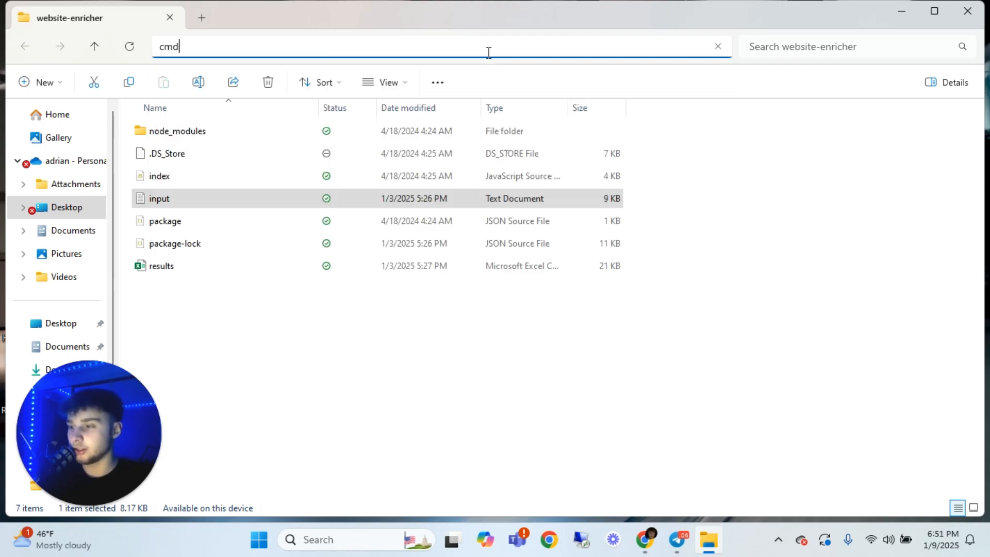
key(Return)
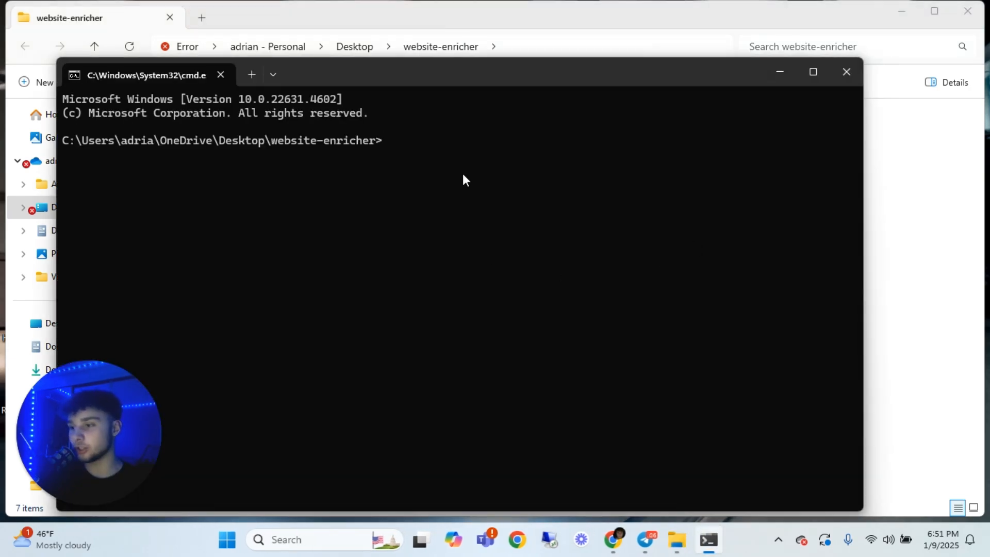
text(npm i)
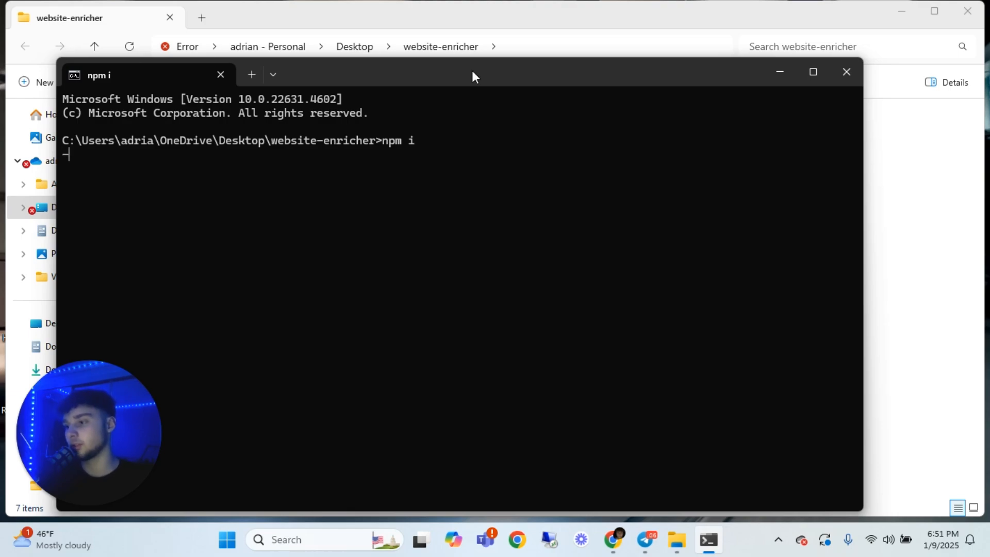
drag(478, 73, 497, 48)
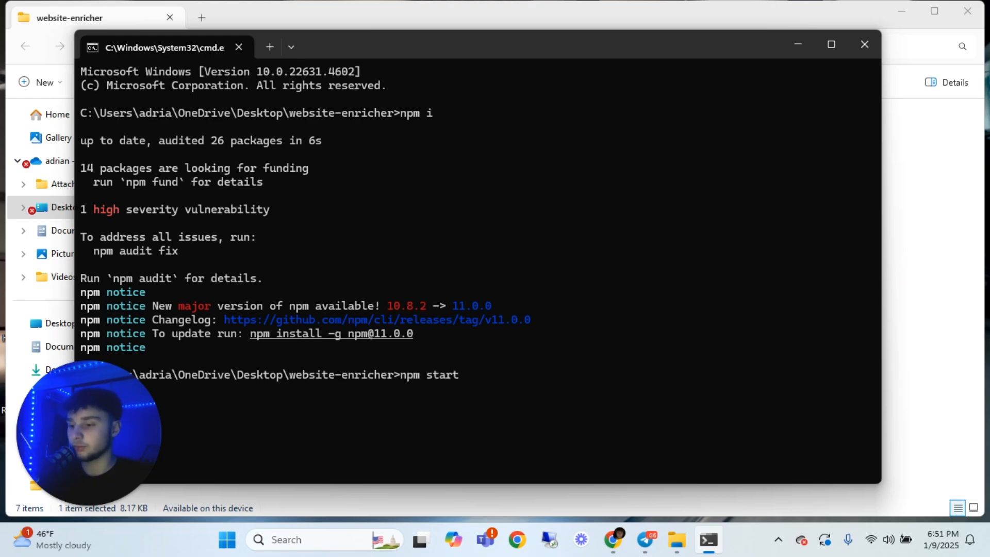
Run the enricher with "npm start", close the console after profiles have been collected, and open the "results" file in Excel
key(Return)
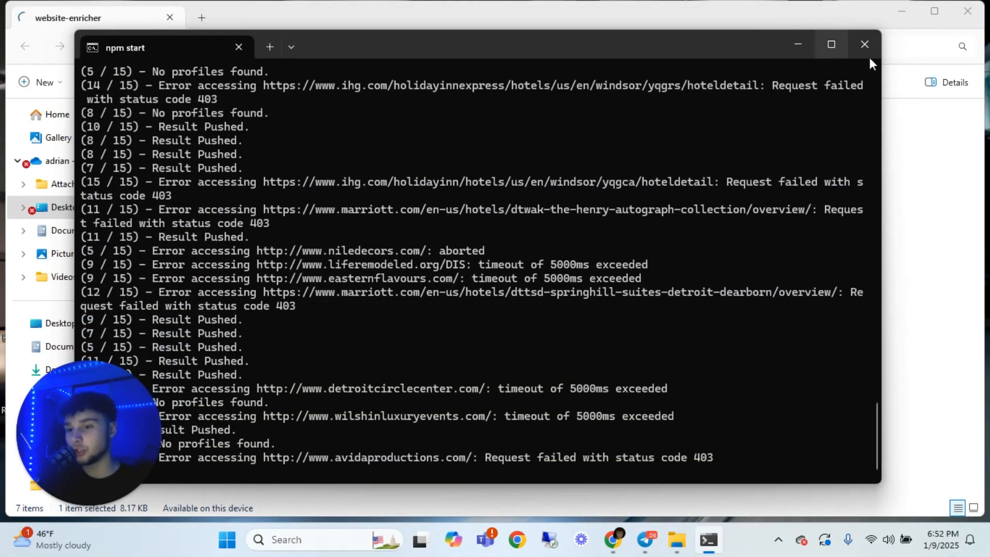
click(867, 54)
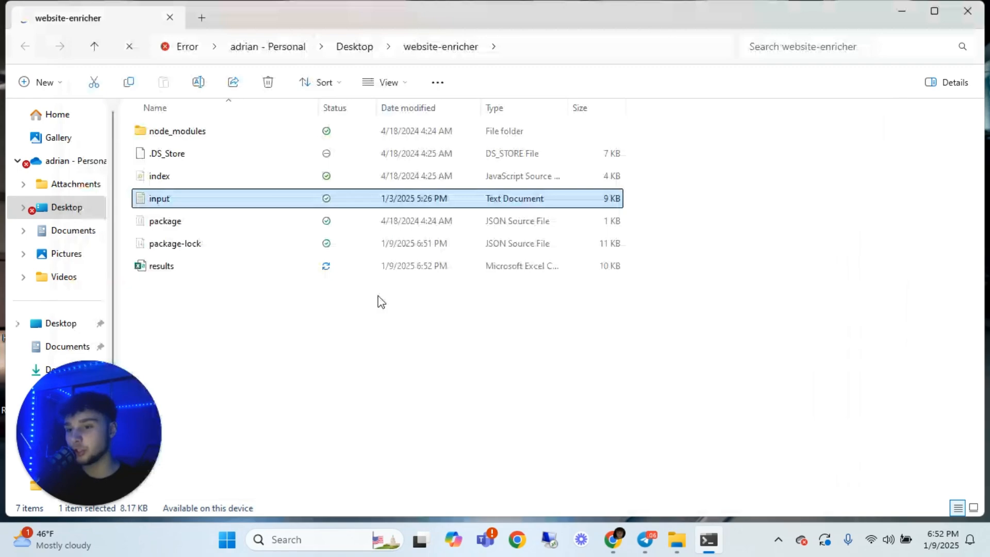
click(204, 267)
double_click(205, 268)
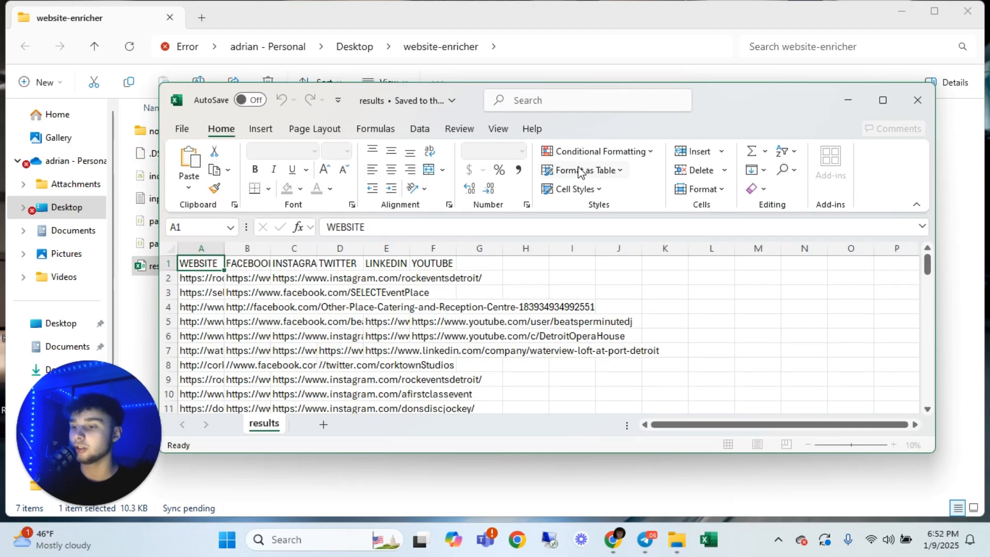
Copy the INSTAGRAM column from the results file, then close Excel keeping the clipboard contents and close the website-enricher folder window
click(293, 279)
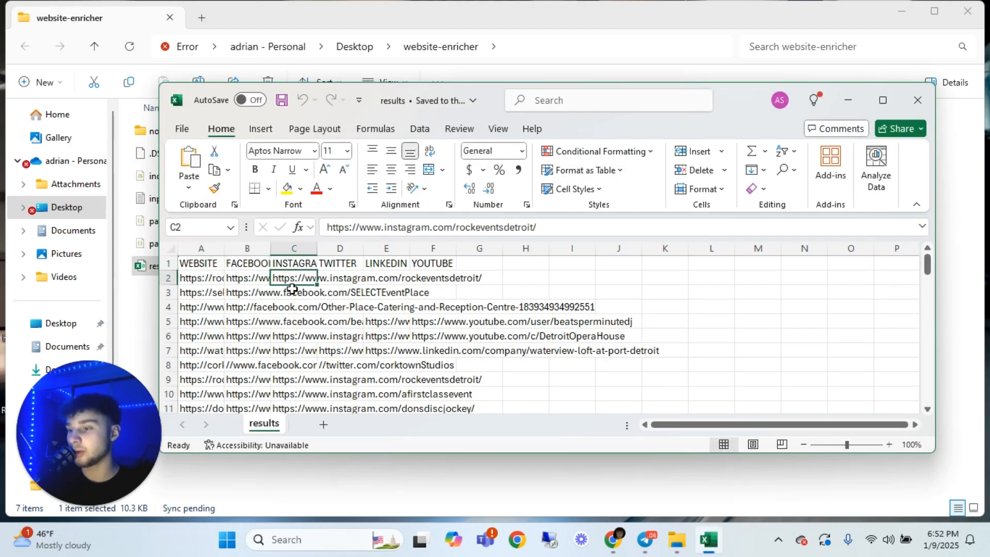
click(295, 302)
click(293, 248)
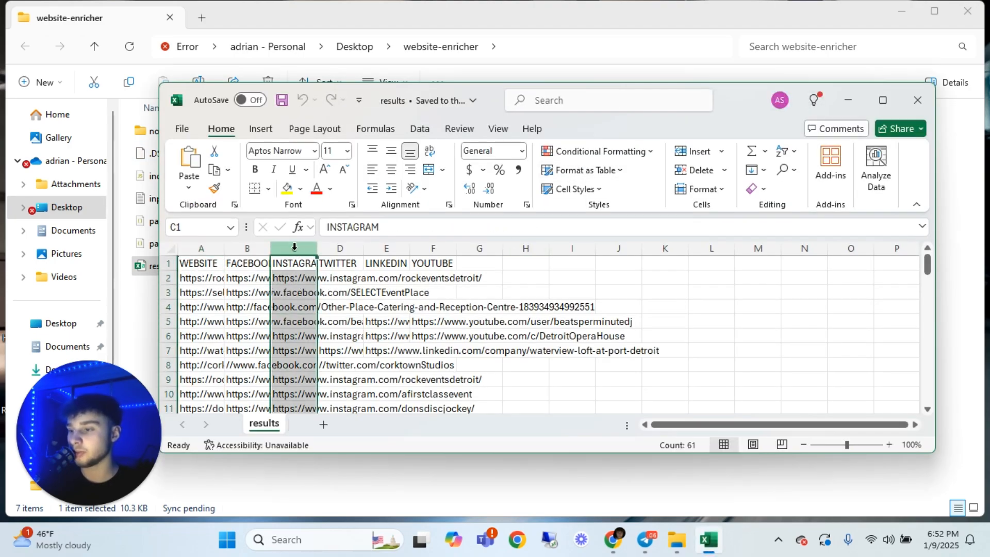
key(ctrl+c)
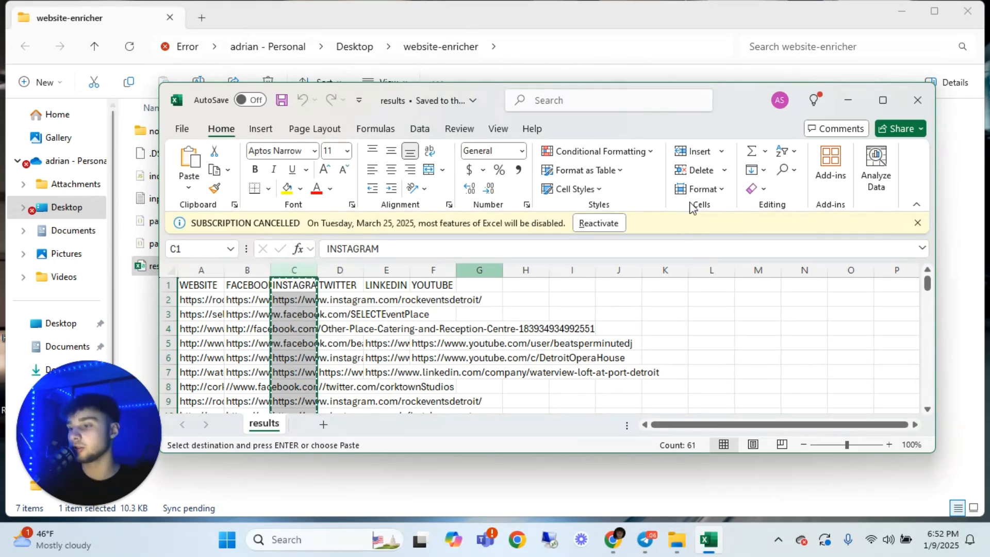
click(915, 100)
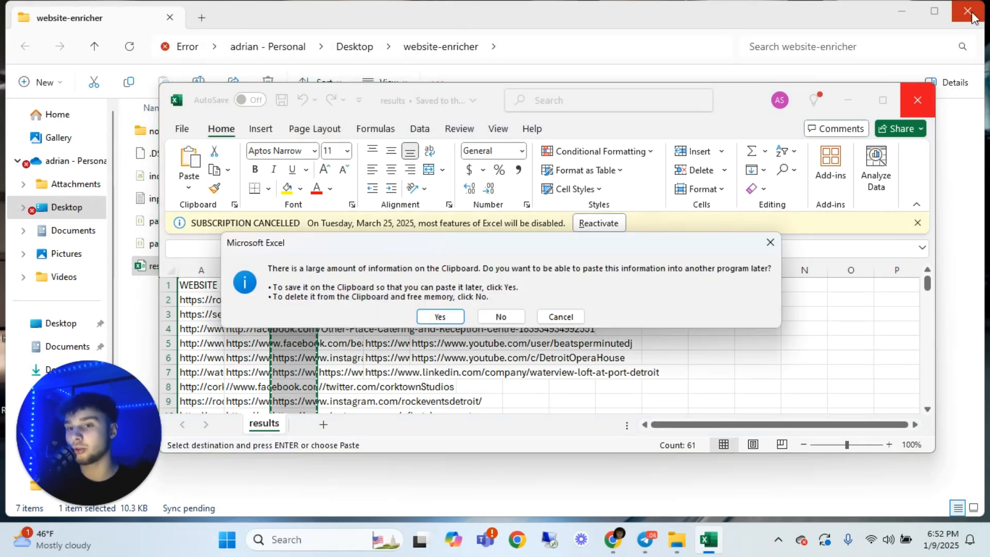
click(440, 316)
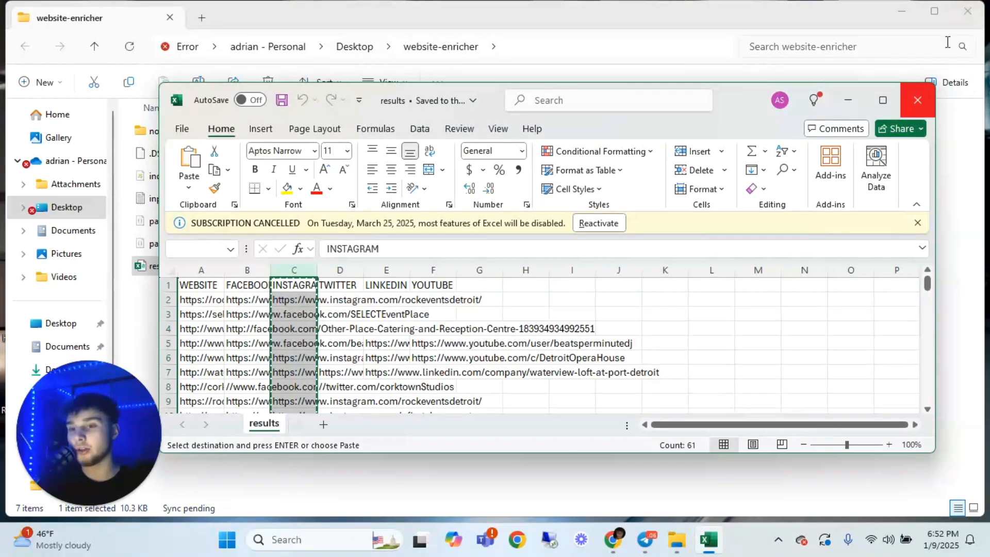
click(967, 11)
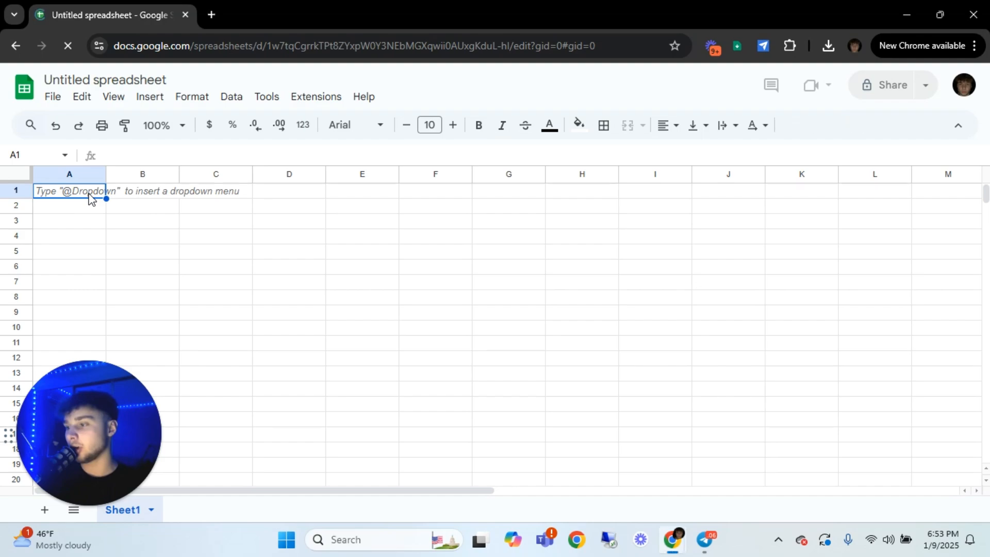
Paste the copied Instagram column into cell A1 of a blank Google Sheets spreadsheet
key(ctrl+v)
click(235, 269)
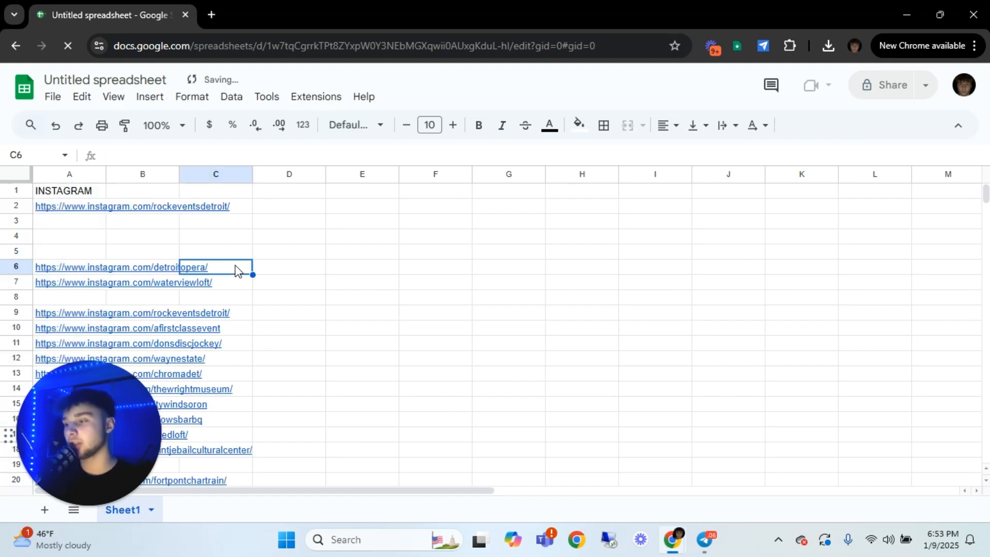
right_click(240, 267)
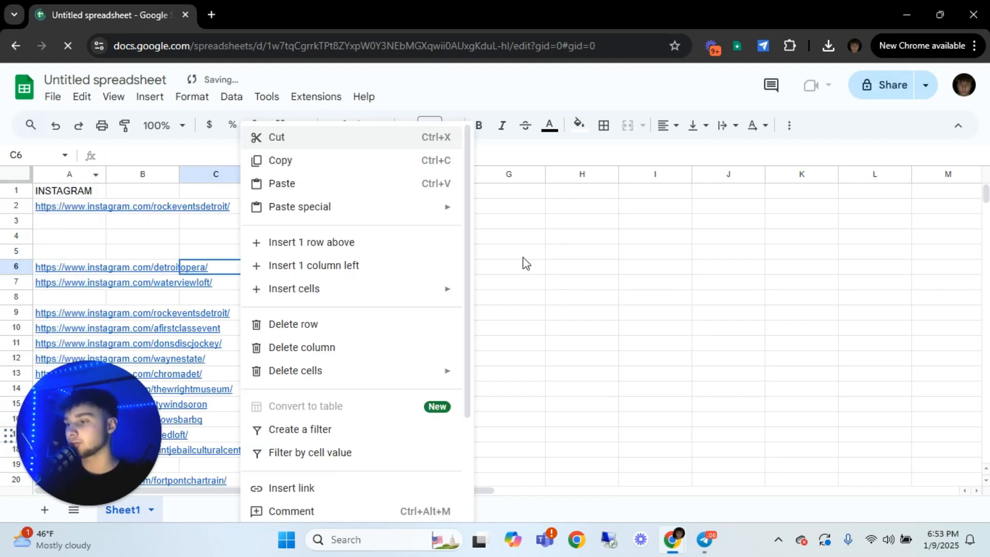
click(523, 262)
Sort the sheet by column A from A to Z to group the Instagram links without blank rows
click(74, 173)
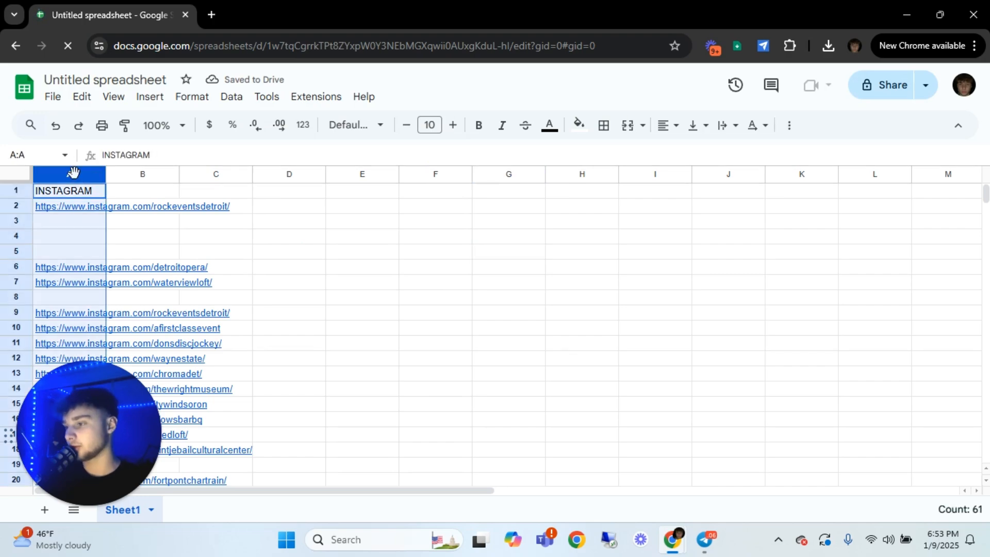
right_click(74, 172)
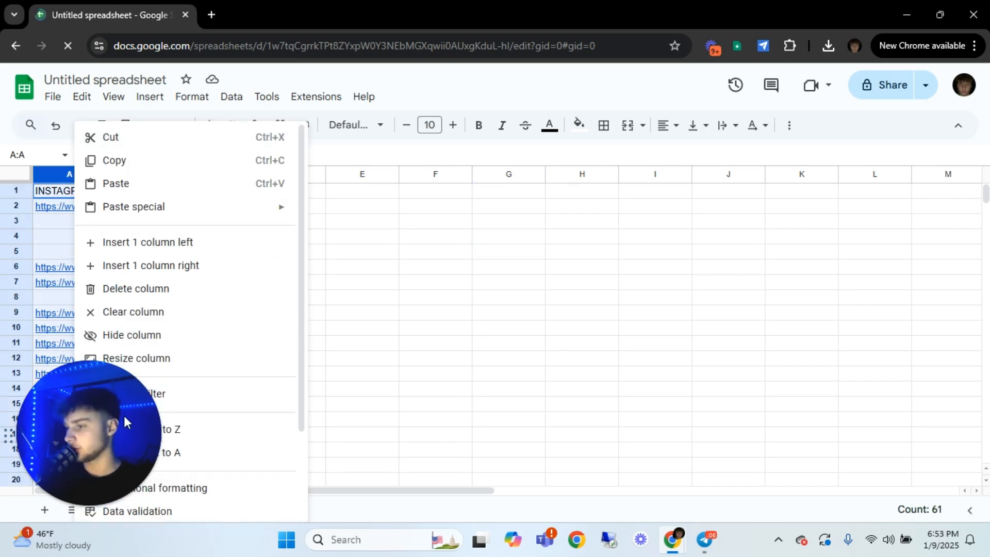
click(208, 437)
click(350, 238)
Delete the INSTAGRAM heading from cell A61 beneath the sorted links
scroll(350, 245, down, 20)
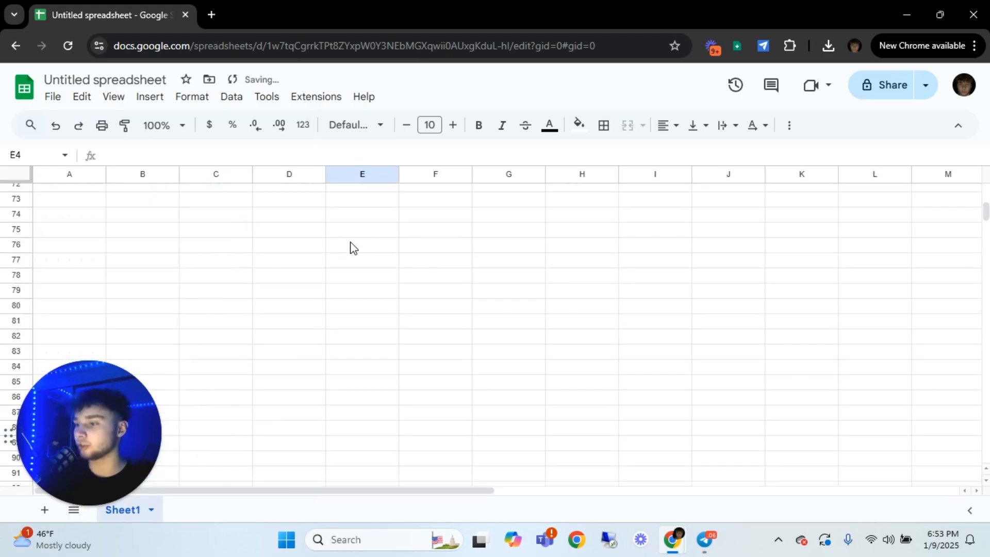
scroll(349, 247, up, 9)
scroll(258, 280, down, 5)
scroll(131, 286, up, 2)
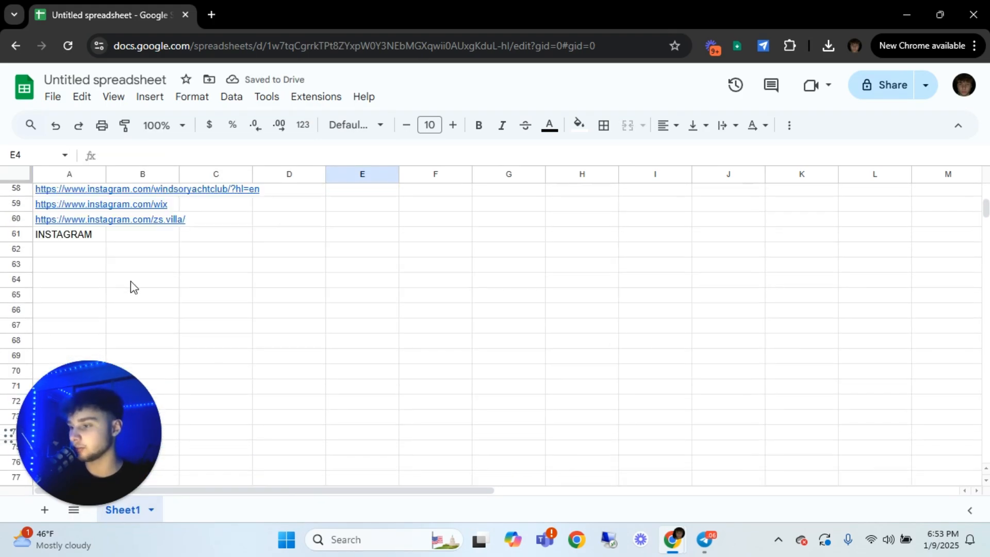
click(81, 234)
key(Delete)
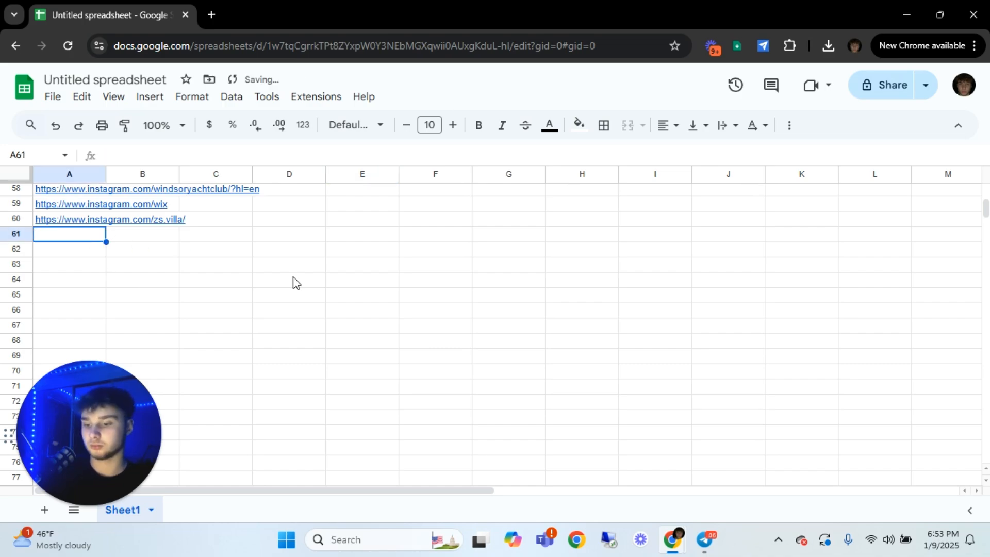
click(294, 279)
Insert a row above the first Instagram link and enter the heading "Username" in A1
scroll(287, 272, up, 13)
scroll(287, 272, up, 6)
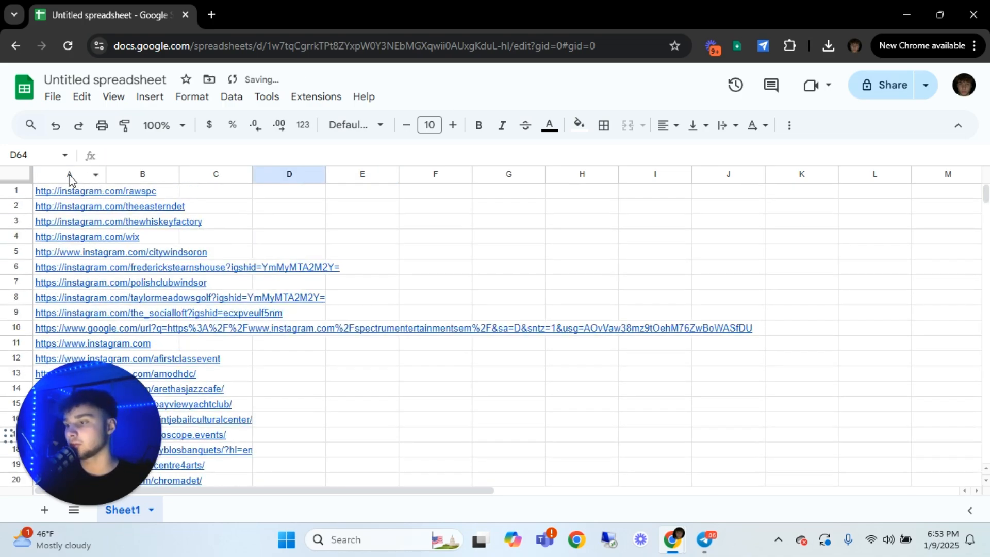
right_click(172, 195)
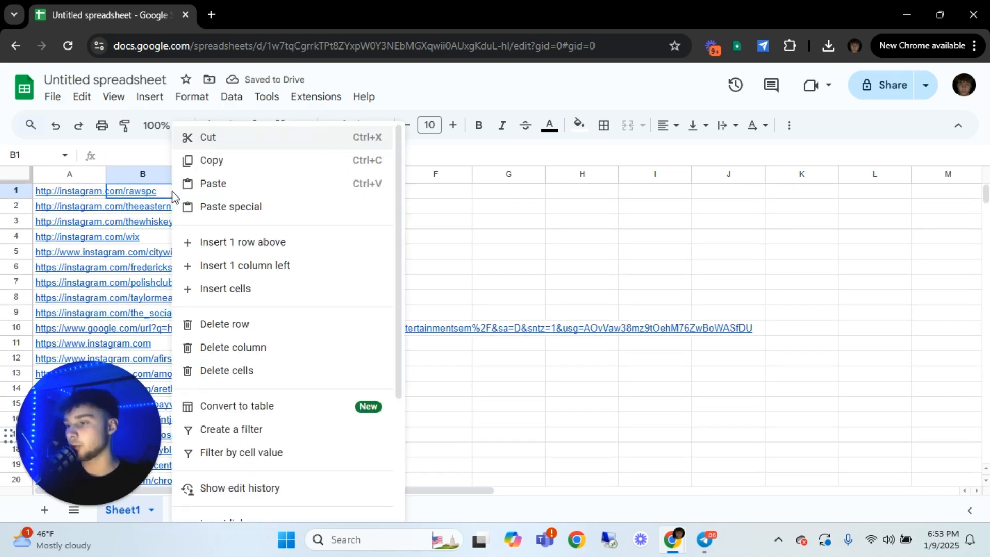
click(316, 240)
click(90, 195)
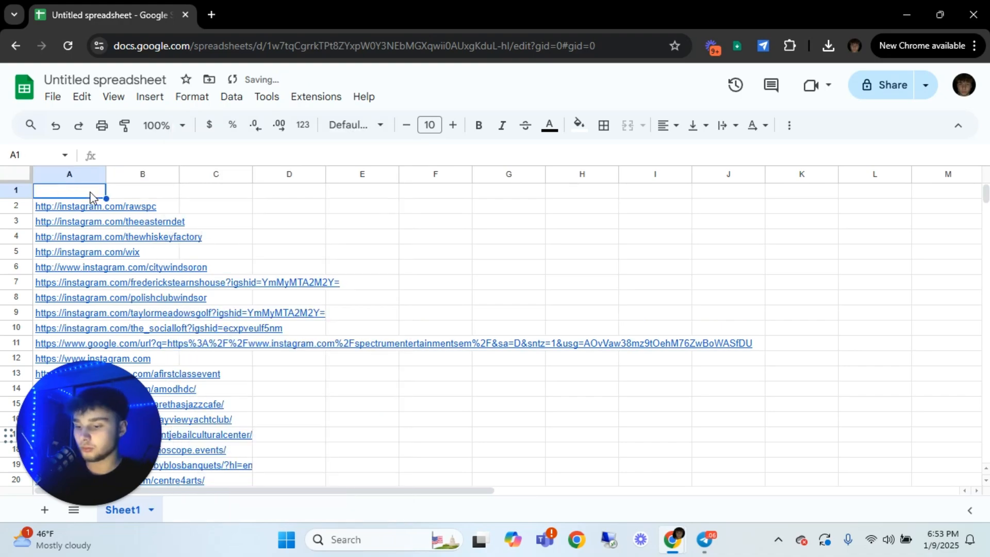
text(Username)
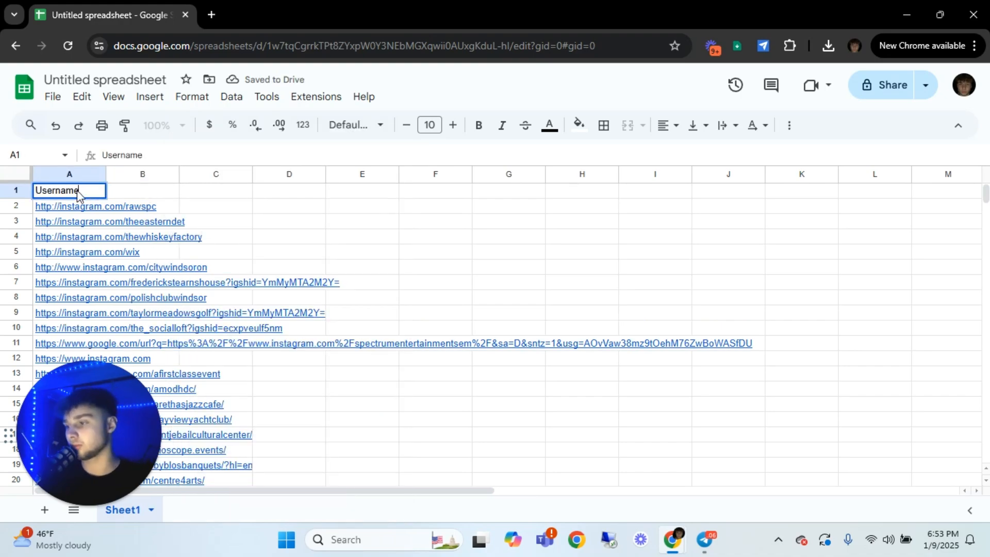
key(Tab)
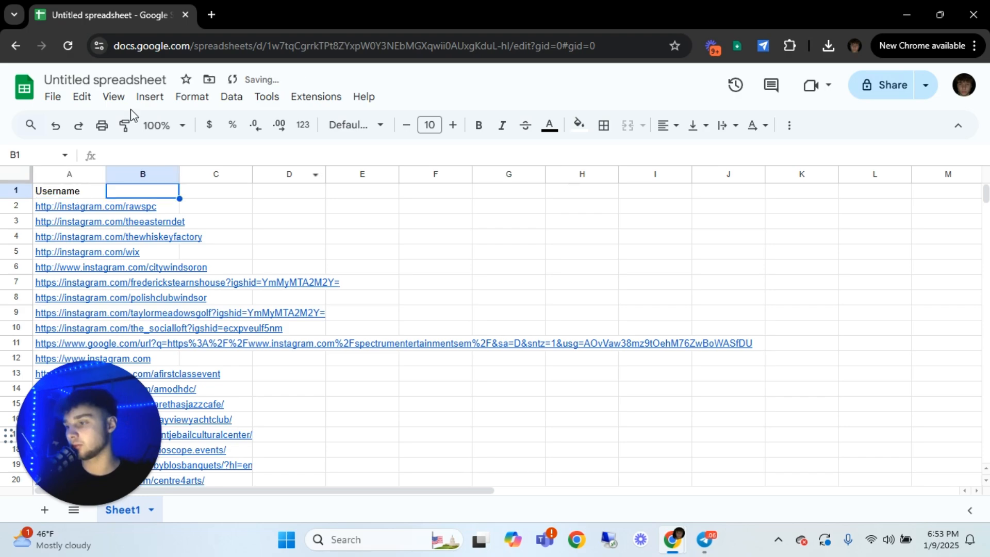
Set the spreadsheet's zoom level to 90%
click(175, 128)
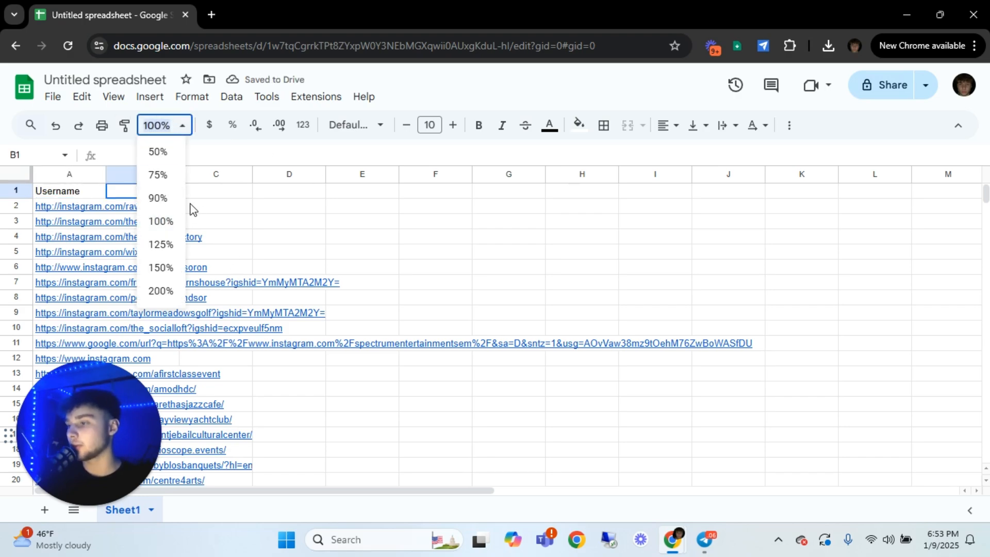
click(157, 198)
click(407, 218)
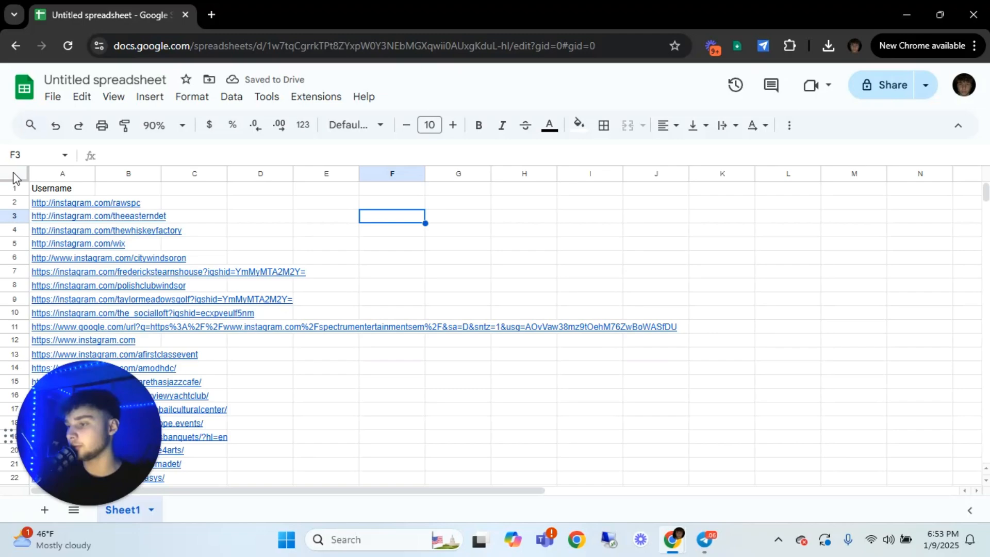
Split the text of column A into columns using the custom separator "/"
click(73, 175)
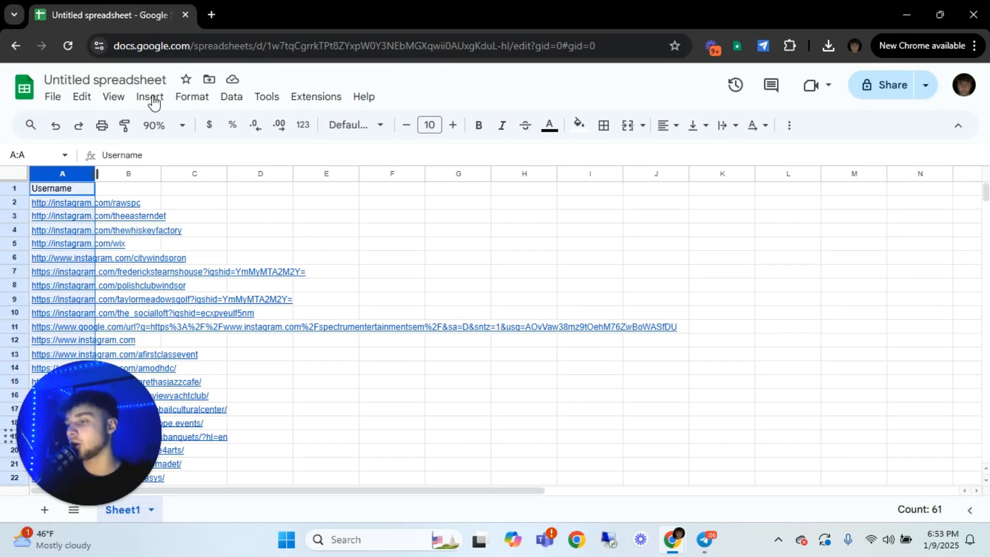
click(231, 97)
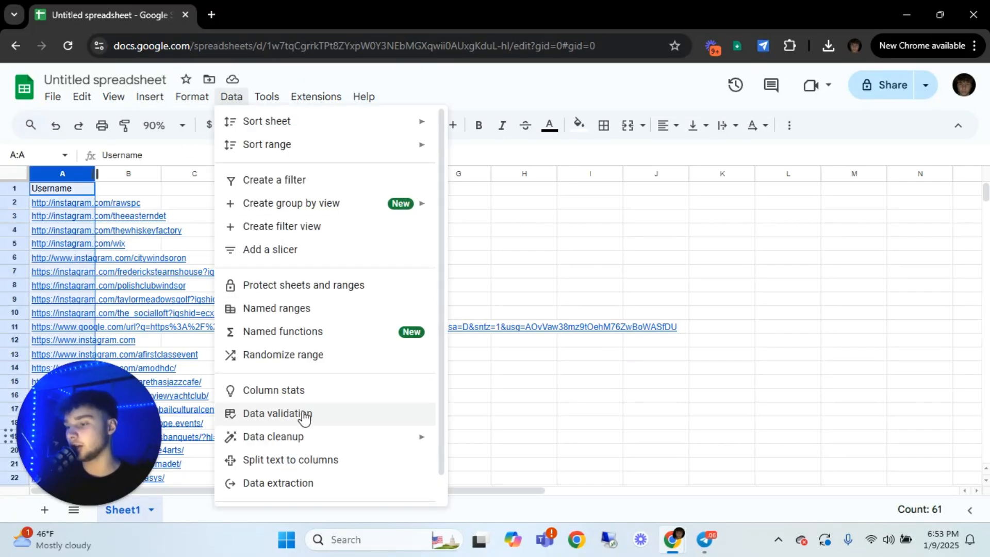
click(302, 461)
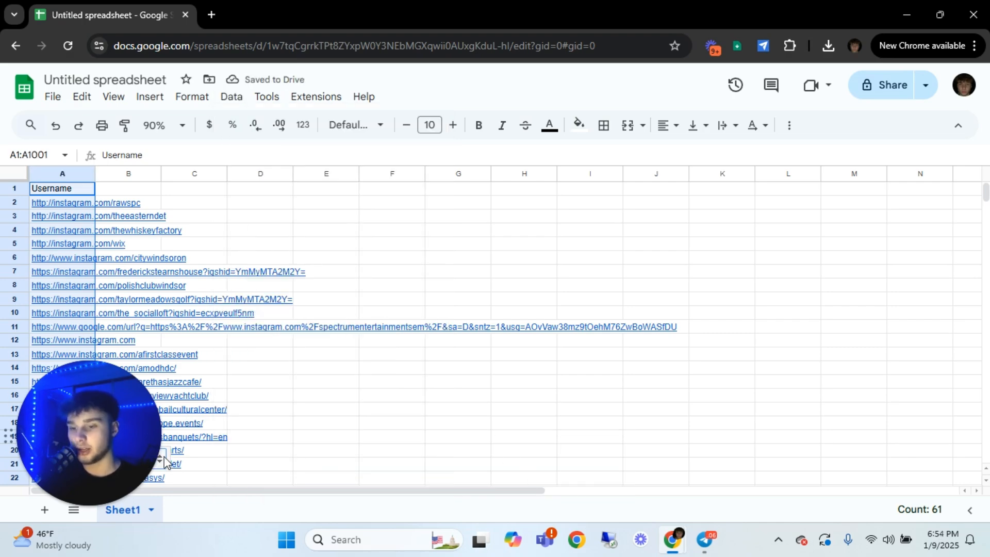
mouse_move(140, 464)
drag(140, 464, 309, 468)
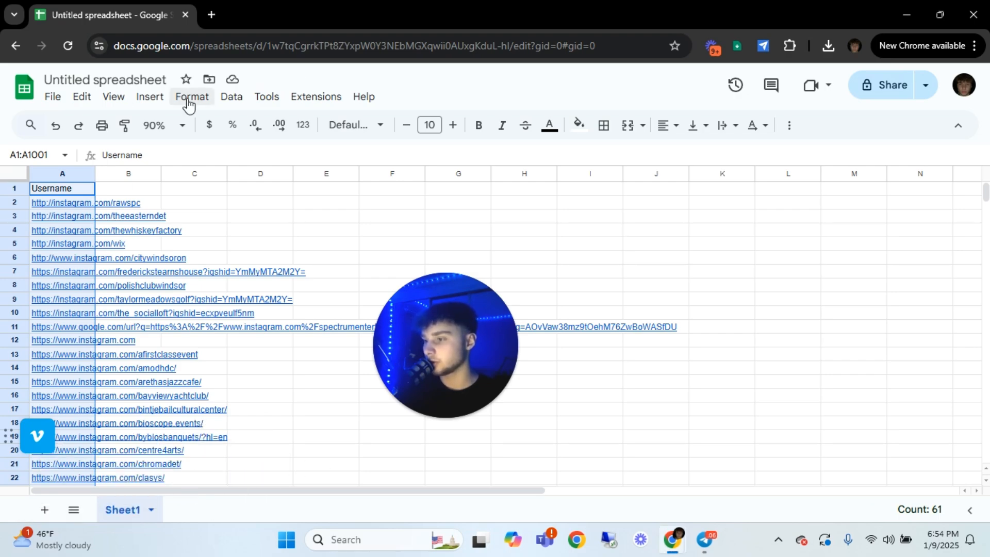
click(231, 97)
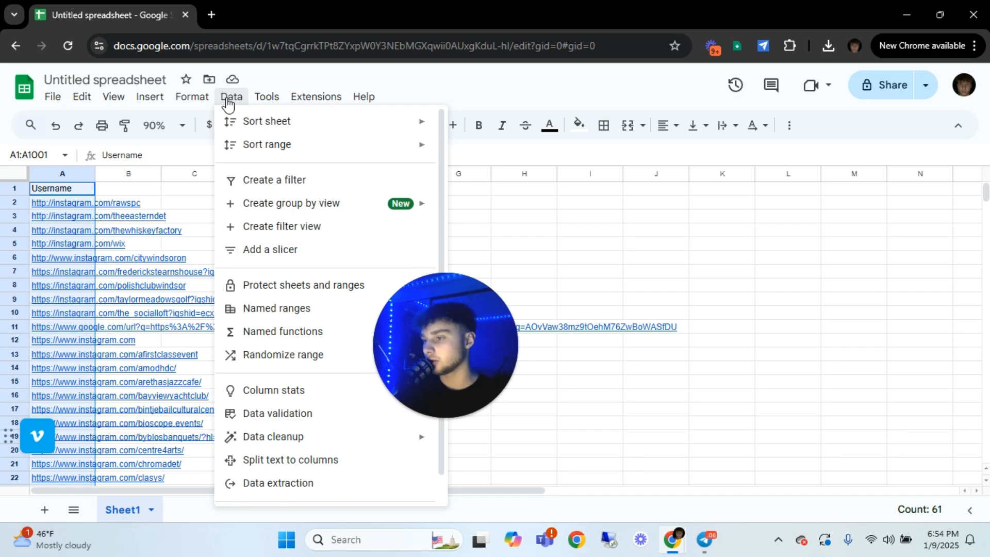
click(283, 467)
click(205, 482)
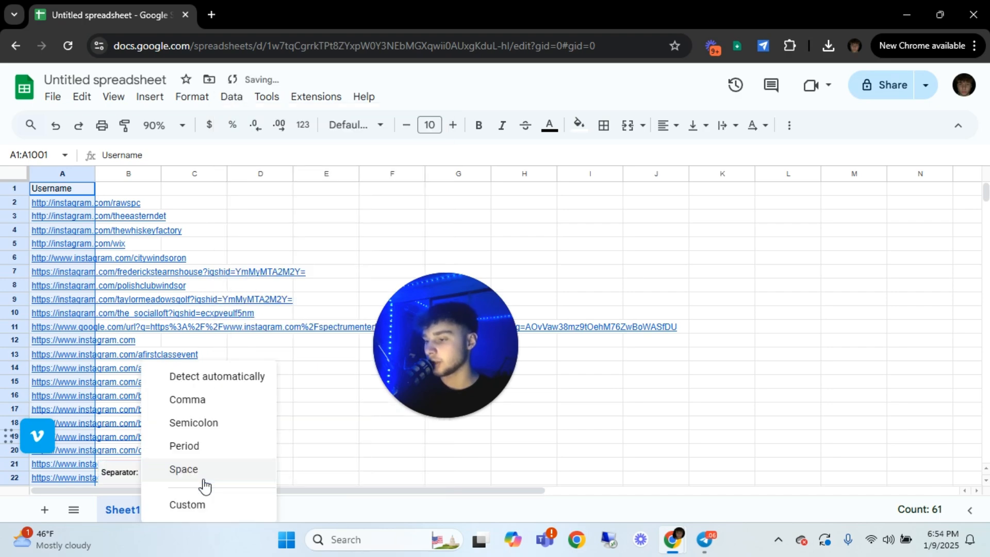
click(200, 505)
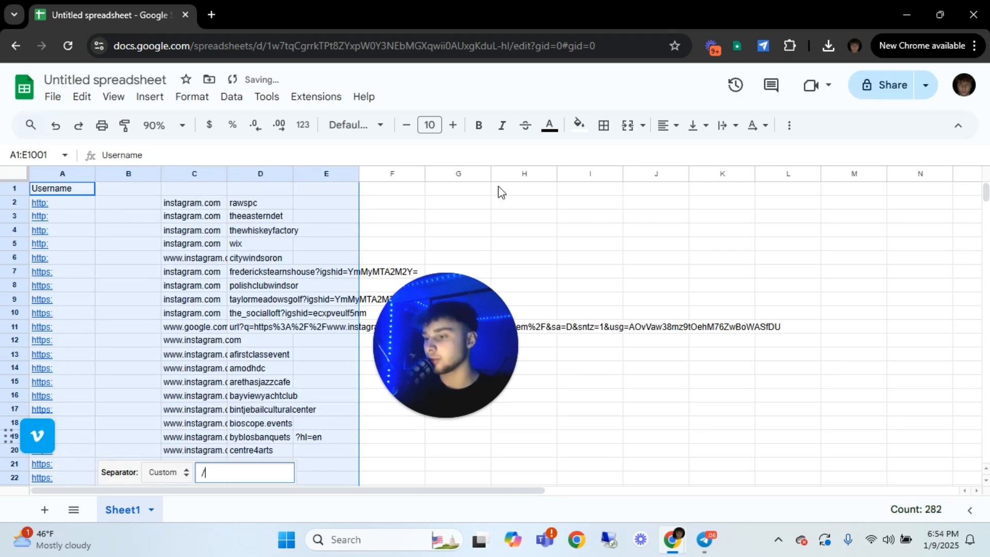
click(521, 192)
Clear the protocol and domain parts of the split links from A2:C62
drag(82, 206, 215, 249)
scroll(186, 319, down, 15)
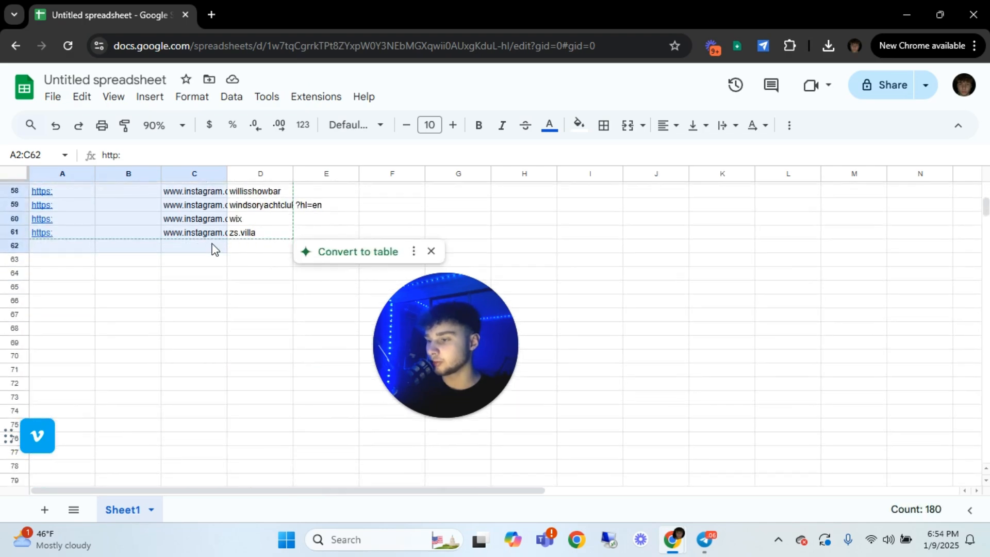
key(Delete)
scroll(258, 250, up, 15)
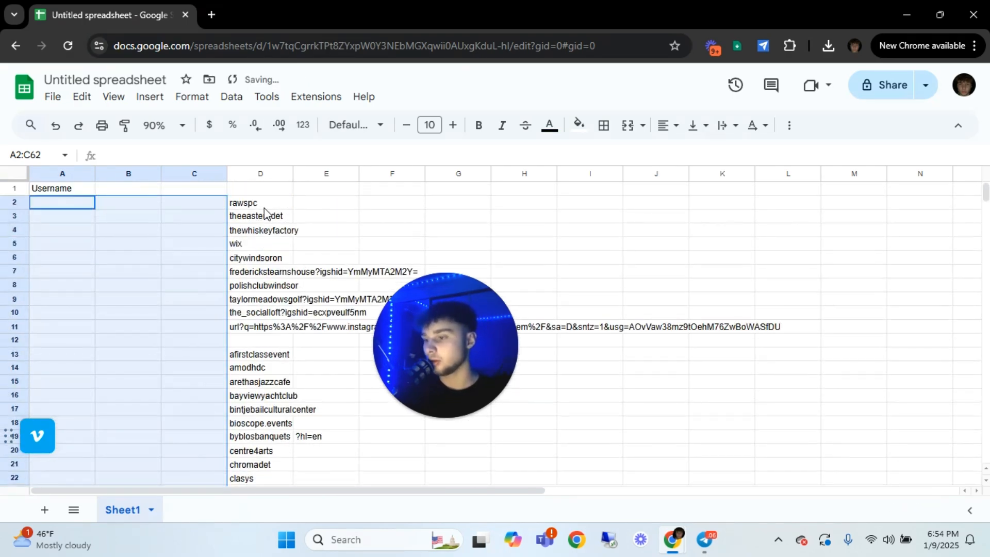
Move the usernames from D2:D61 into column A, starting at A2 under the Username heading
drag(264, 207, 264, 301)
key(ctrl+c)
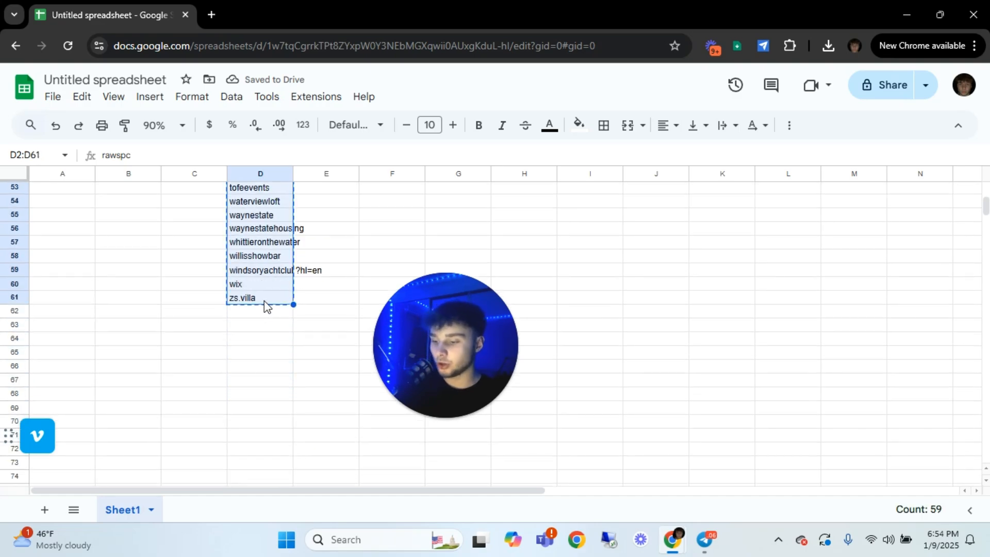
key(Delete)
scroll(264, 301, up, 15)
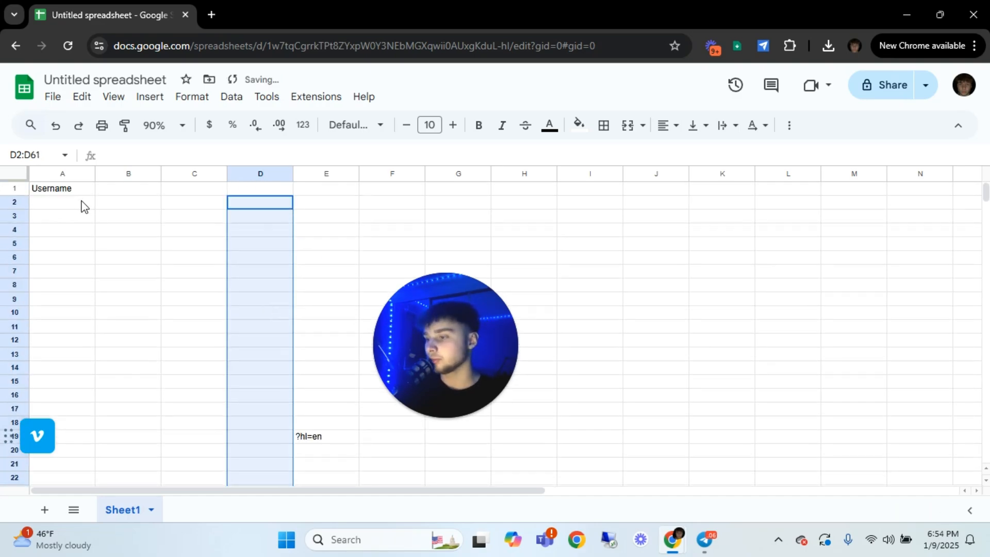
click(82, 204)
key(ctrl+v)
Clear the leftover "?hl=en" fragments from column E in E15:E35 and E40:E65
scroll(307, 225, down, 5)
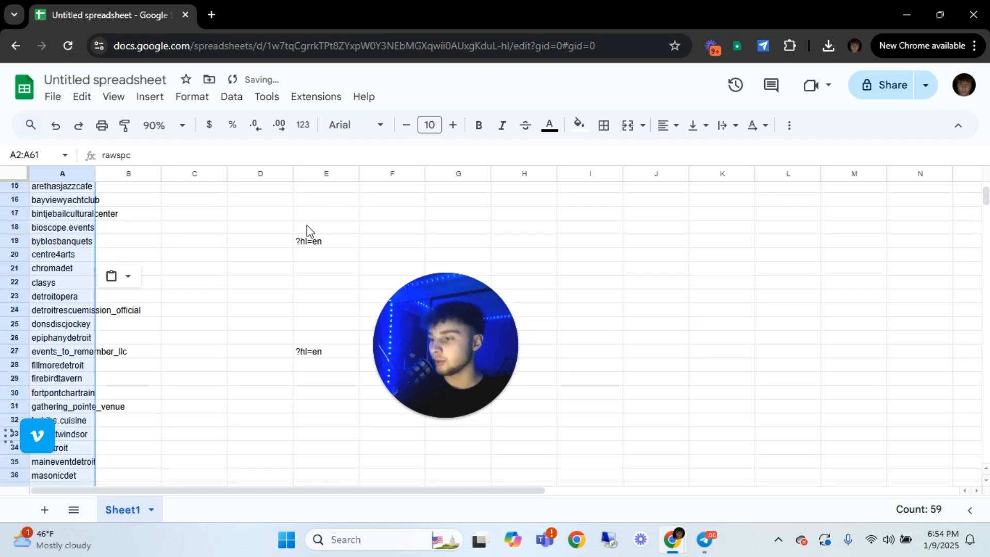
drag(312, 187, 329, 457)
scroll(326, 433, down, 5)
key(Delete)
scroll(321, 415, down, 1)
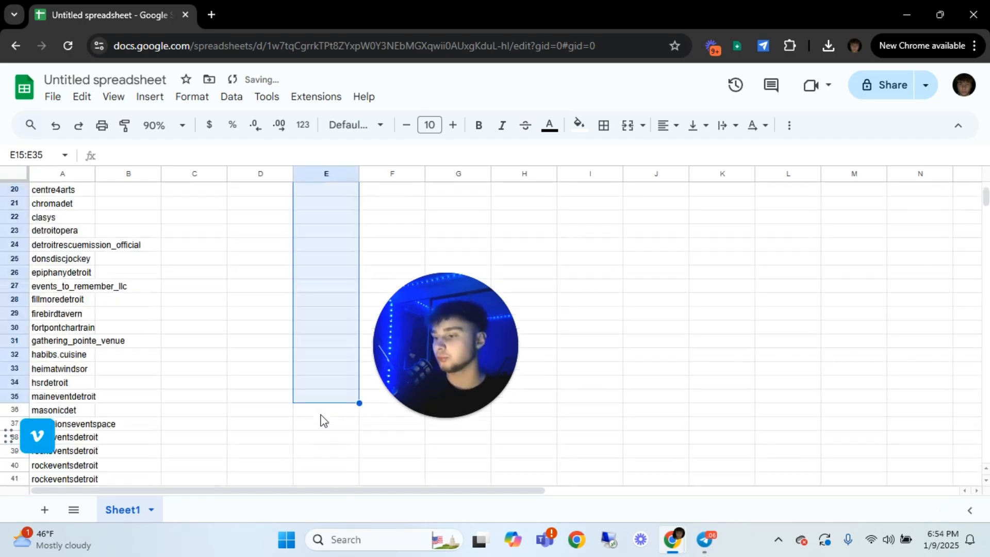
scroll(320, 420, down, 11)
drag(307, 349, 320, 280)
scroll(318, 243, up, 6)
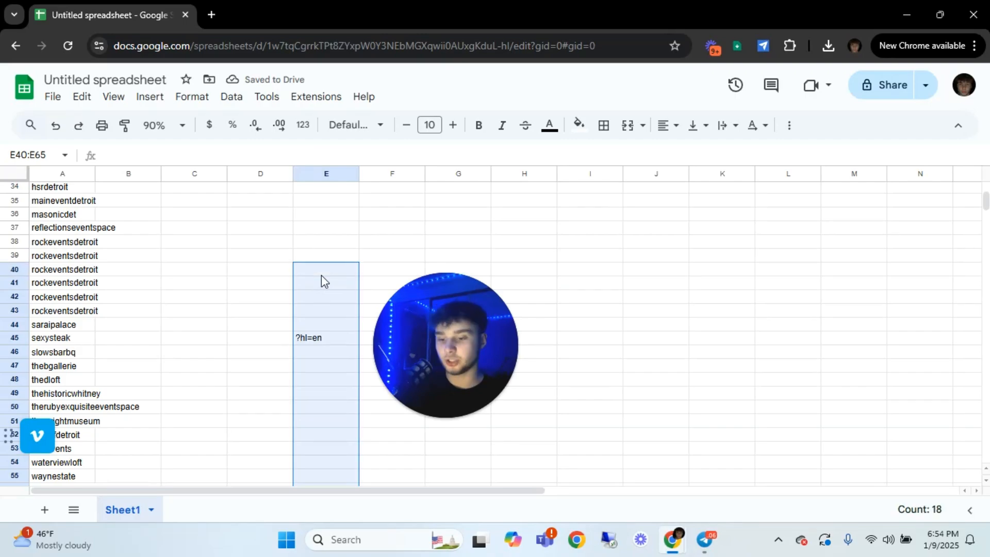
key(Delete)
scroll(321, 275, up, 11)
click(261, 256)
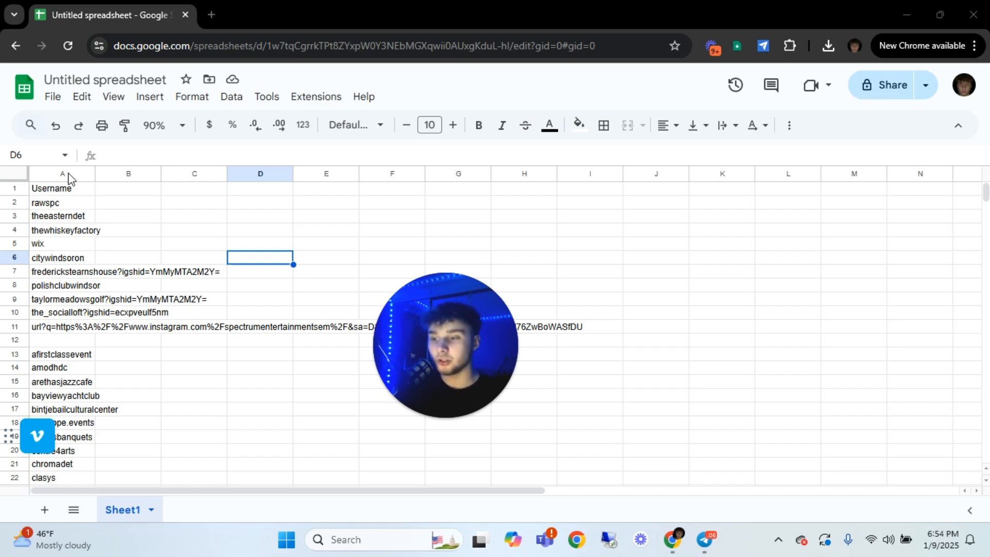
click(205, 203)
click(84, 286)
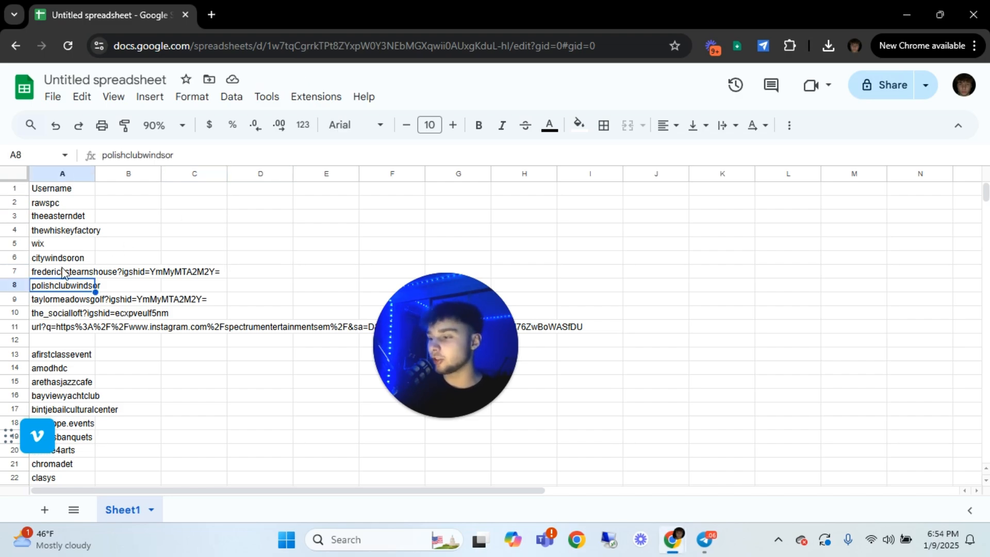
click(73, 174)
click(72, 175)
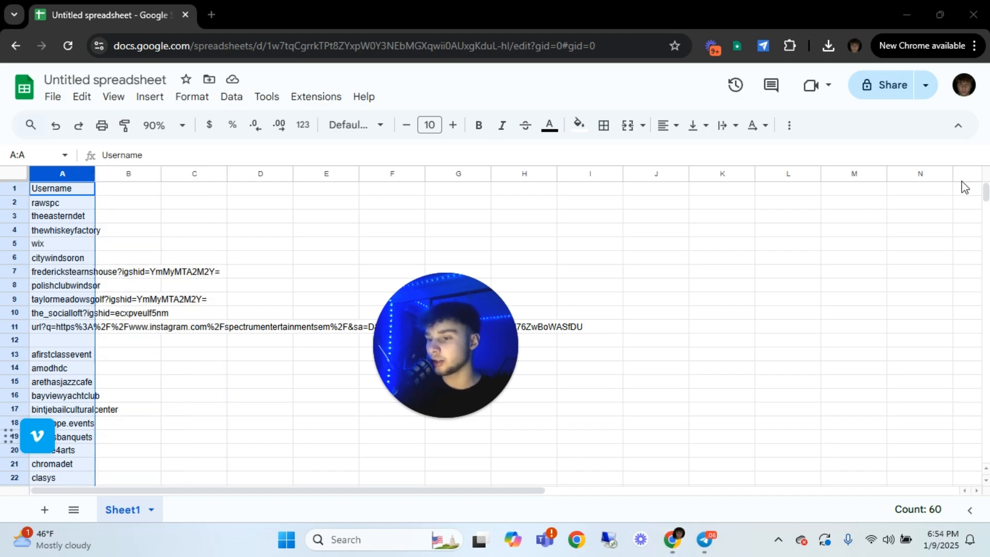
click(140, 188)
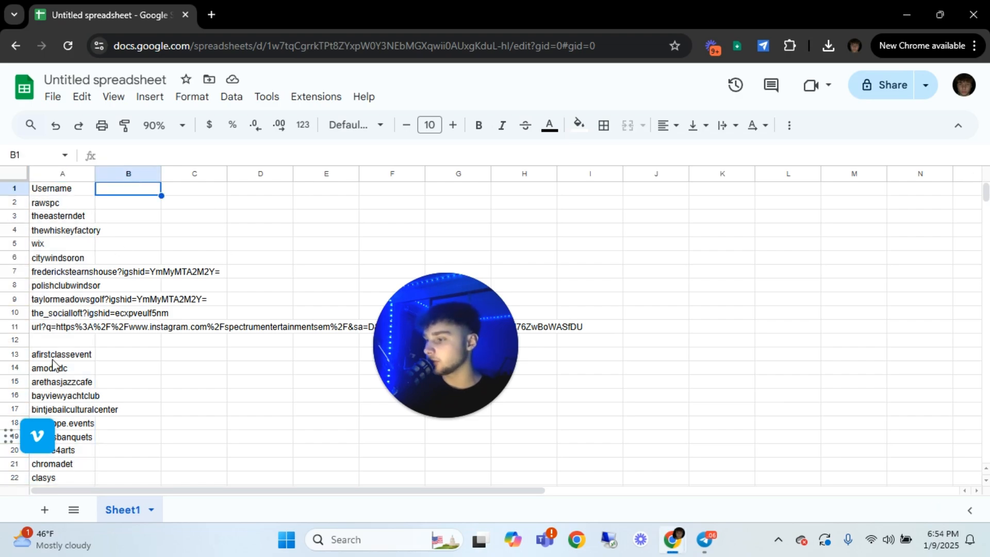
Delete the empty row 12 from the username list
click(52, 340)
right_click(54, 340)
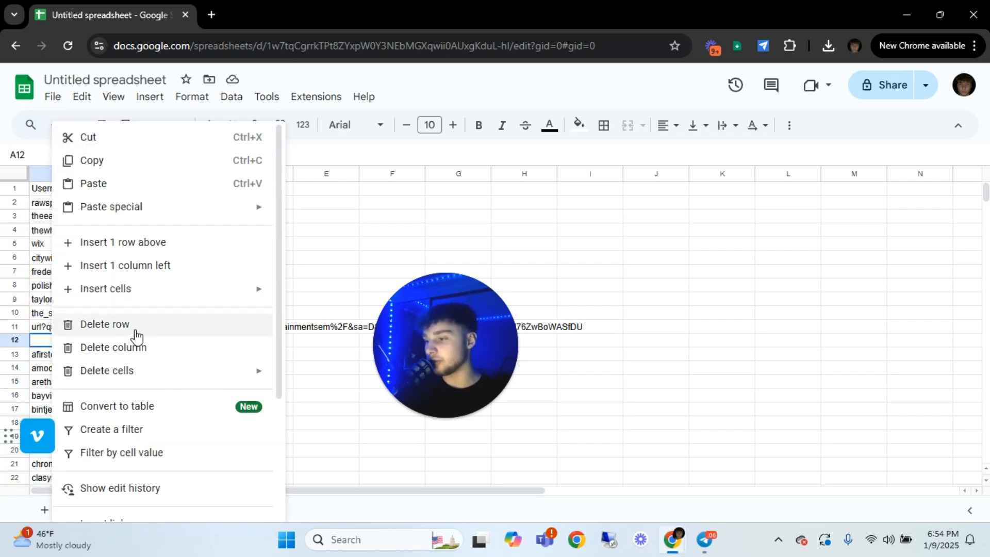
click(120, 326)
Remove the "?igshid=" parameters and their values from the usernames in A7, A9 and A10
click(67, 273)
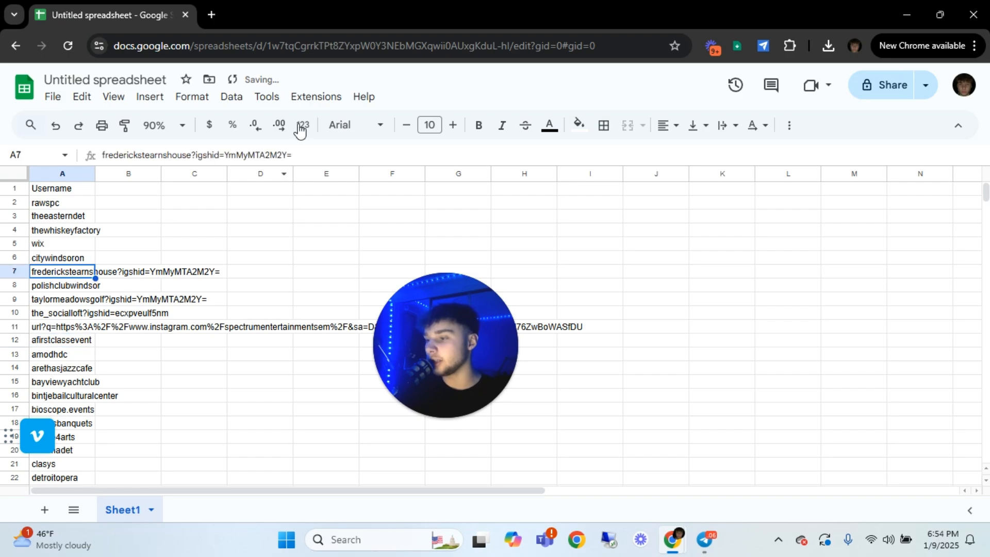
drag(363, 149, 195, 157)
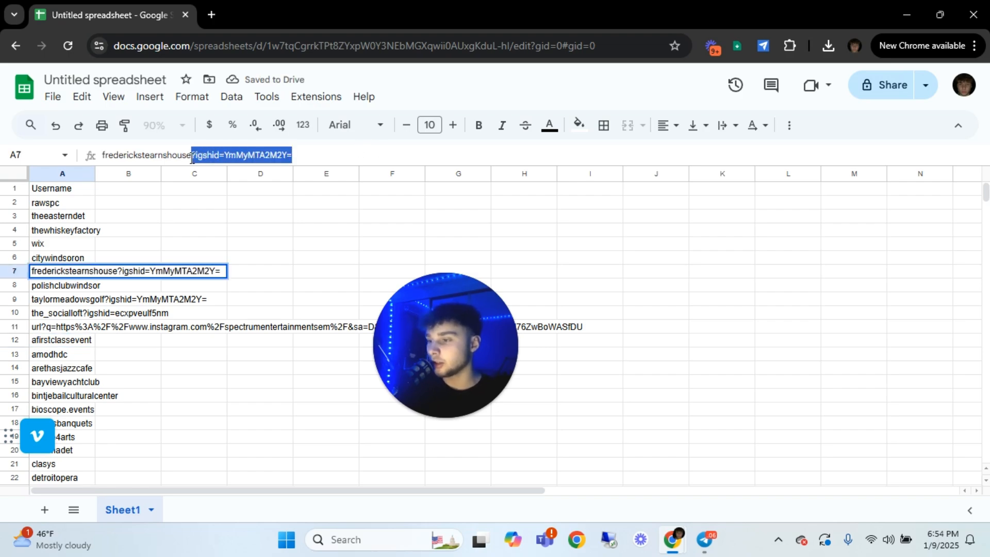
key(BackSpace)
click(62, 299)
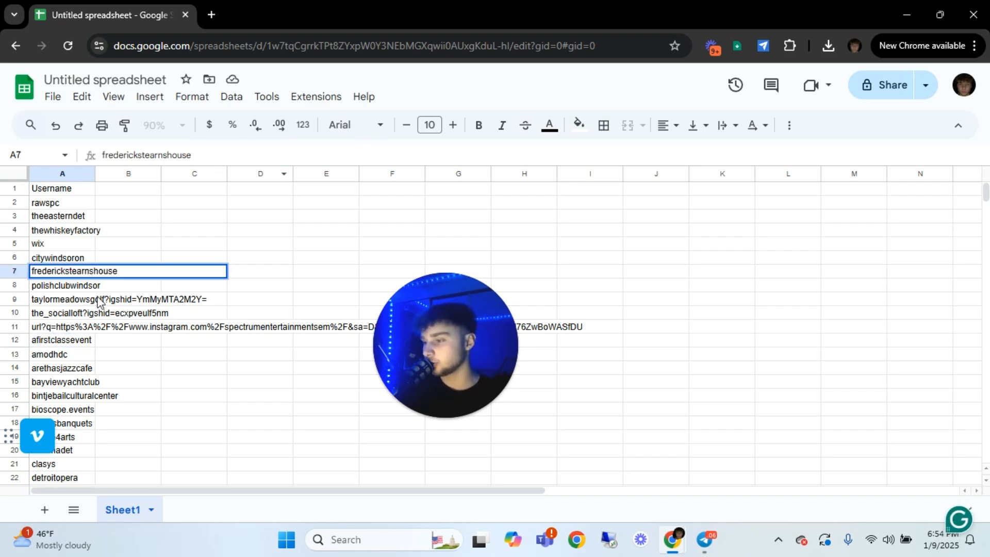
mouse_move(303, 157)
mouse_down()
mouse_move(175, 157)
mouse_move(316, 160)
mouse_up()
click(178, 158)
key(BackSpace)
key(Return)
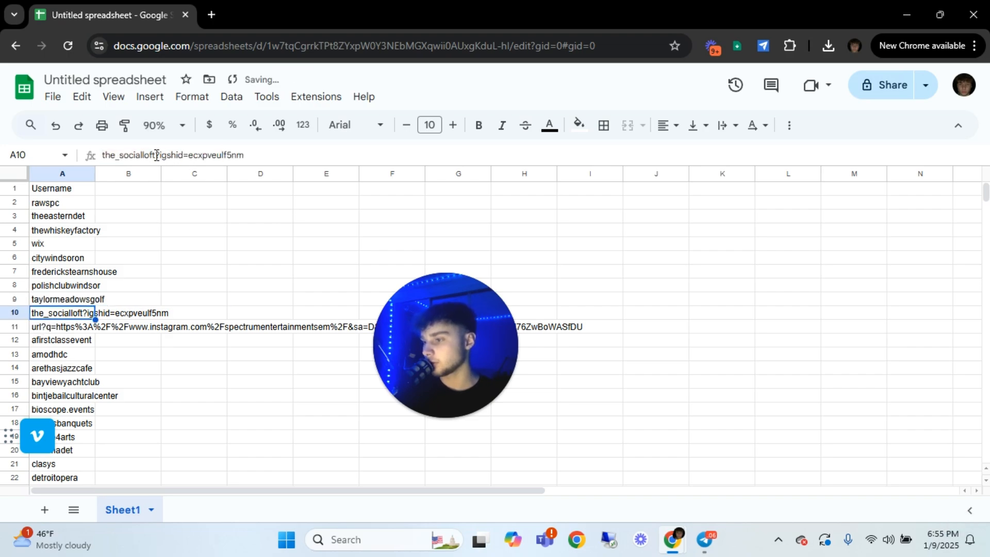
drag(156, 155, 244, 156)
key(BackSpace)
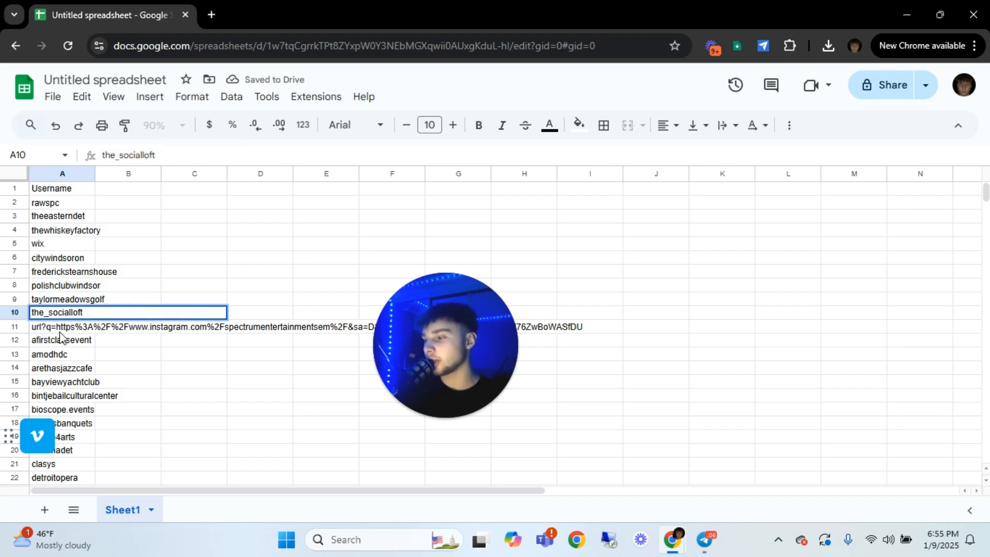
key(Return)
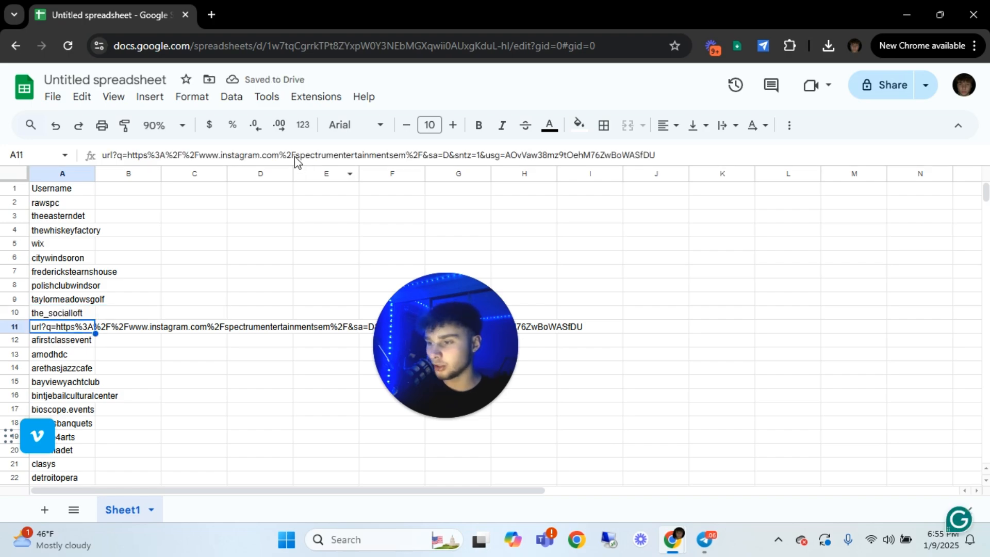
Strip the encoded URL parts around the username in A11, leaving only "spectrumentertainmentsem"
drag(294, 155, 106, 168)
key(BackSpace)
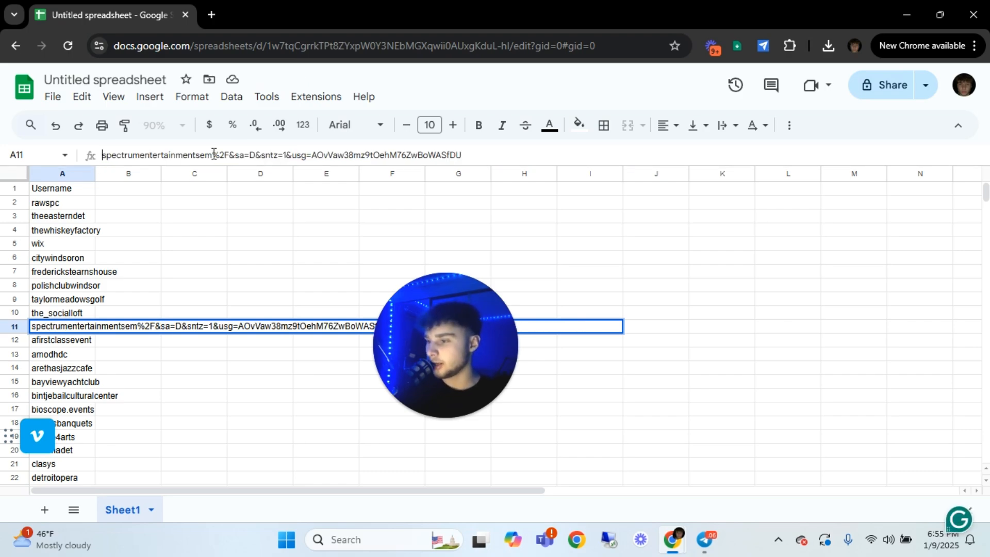
drag(213, 155, 463, 154)
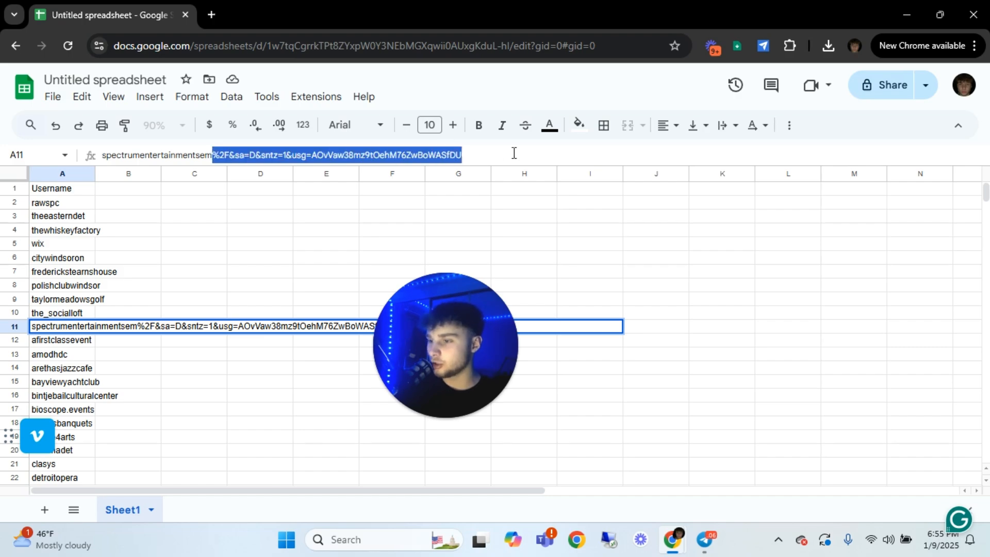
key(BackSpace)
click(273, 257)
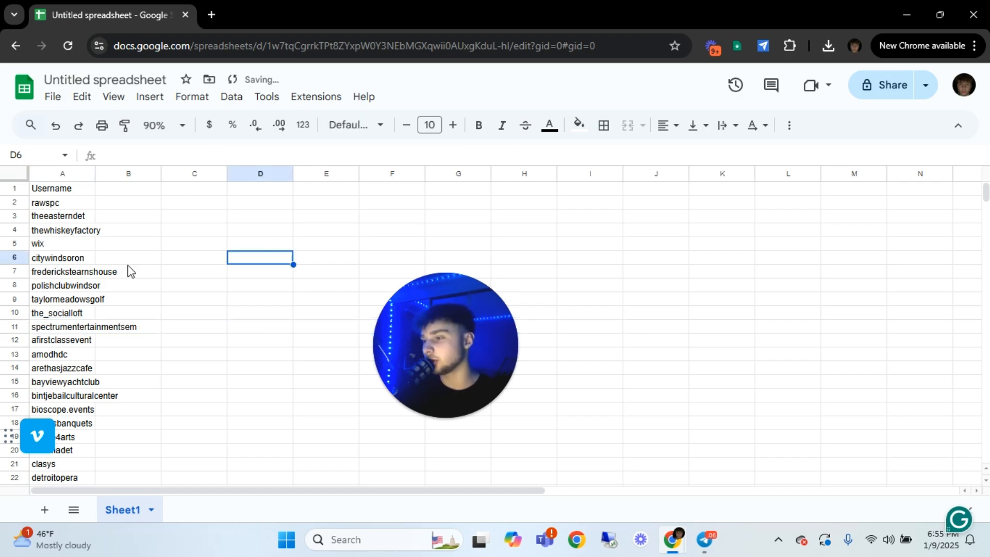
Check the cleaned usernames in column A down to the end of the list for leftover link fragments
click(83, 327)
scroll(187, 291, down, 4)
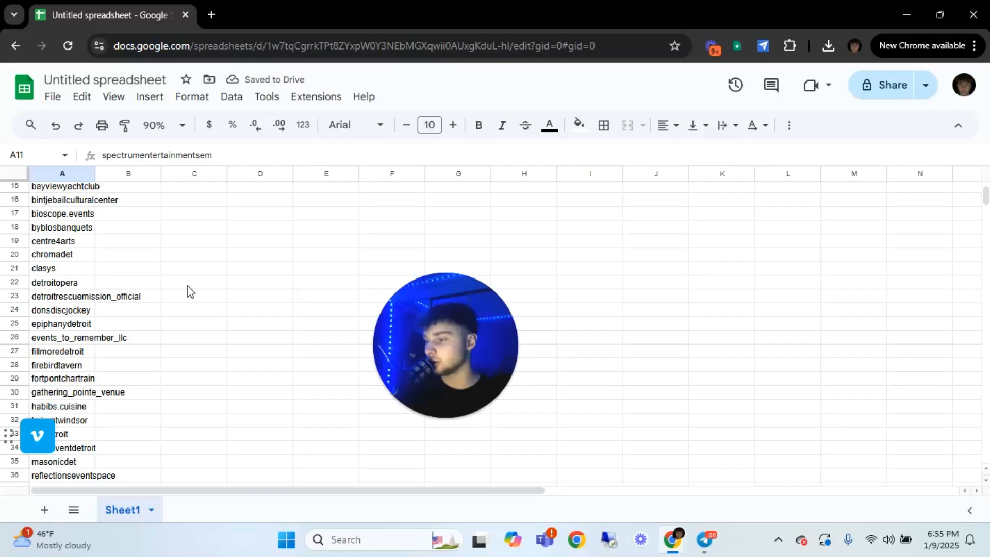
scroll(187, 291, down, 5)
scroll(156, 296, down, 6)
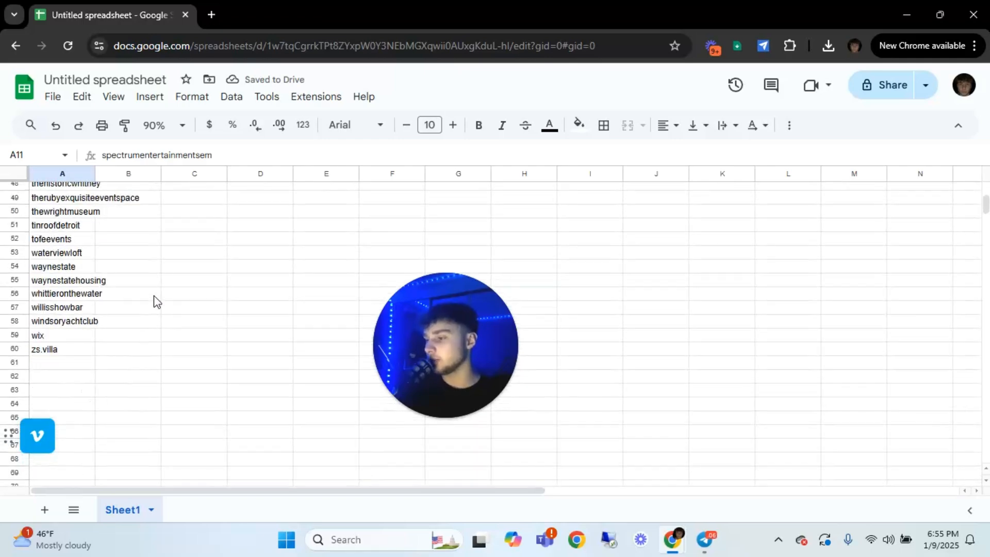
scroll(82, 281, up, 16)
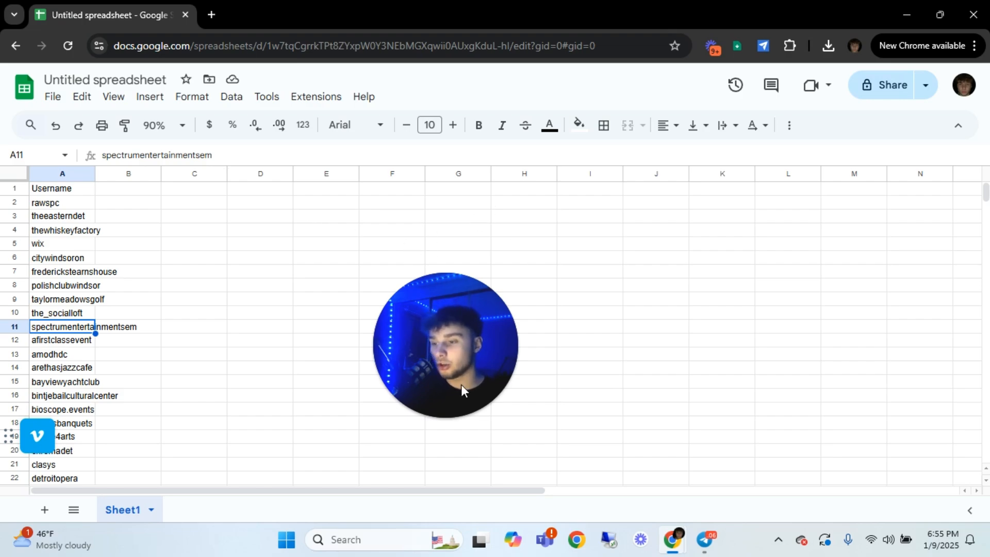
mouse_move(452, 387)
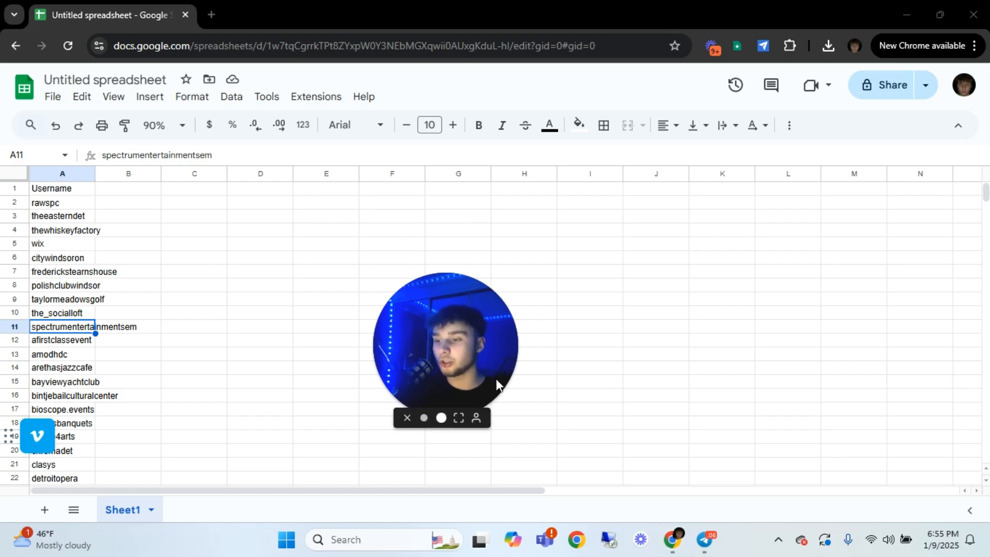
click(441, 418)
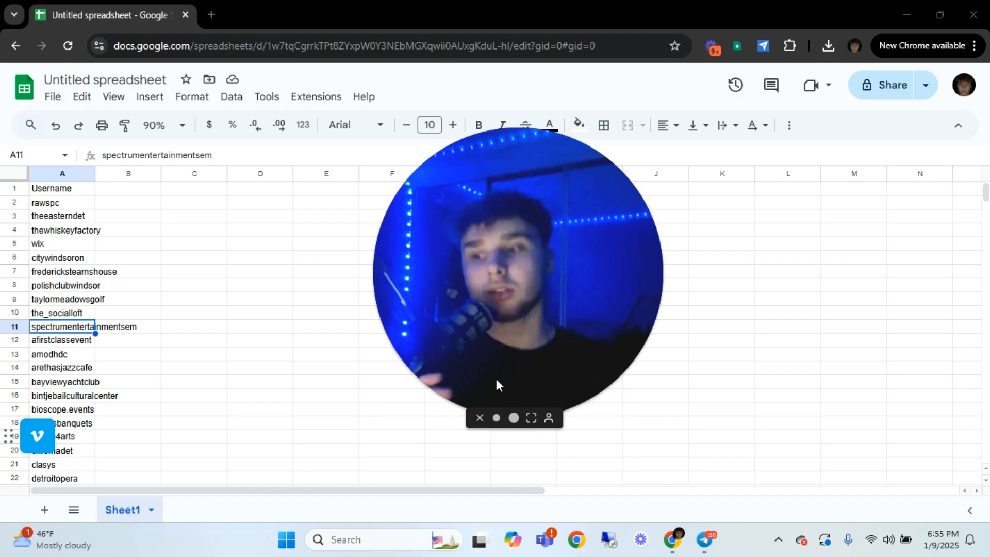